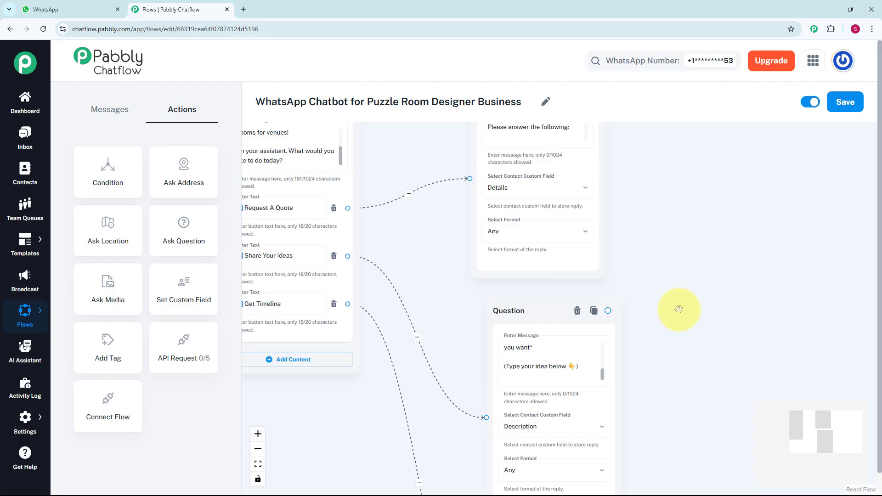
Step: Examine the question and thank-you message nodes and their connections in the finished puzzle room chatbot flow
scroll(678, 310, up, 1)
drag(677, 309, 677, 252)
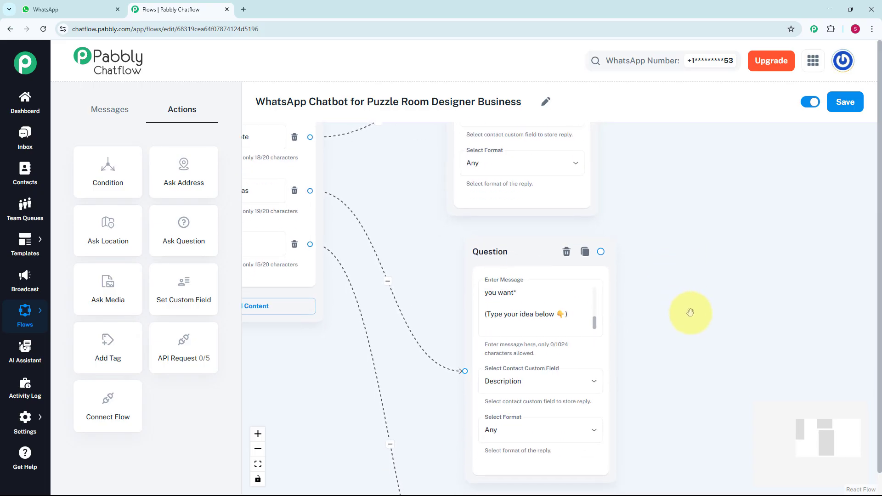
drag(685, 309, 702, 202)
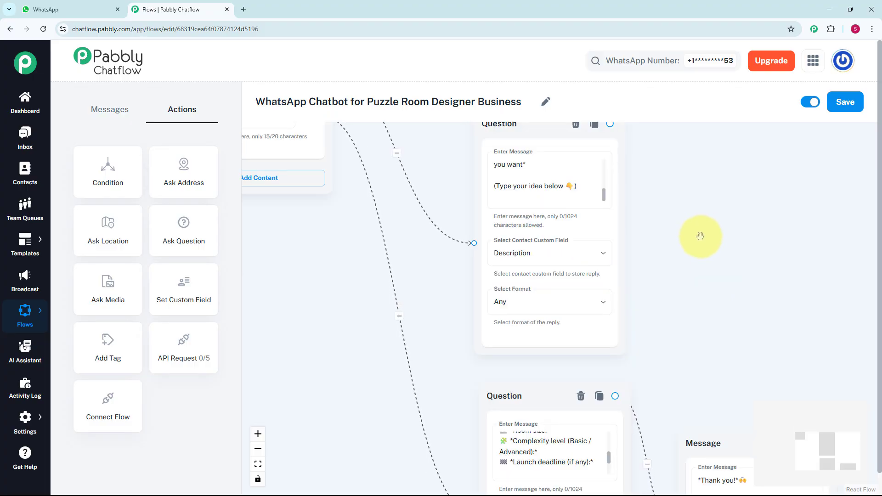
scroll(699, 236, down, 3)
drag(692, 205, 669, 134)
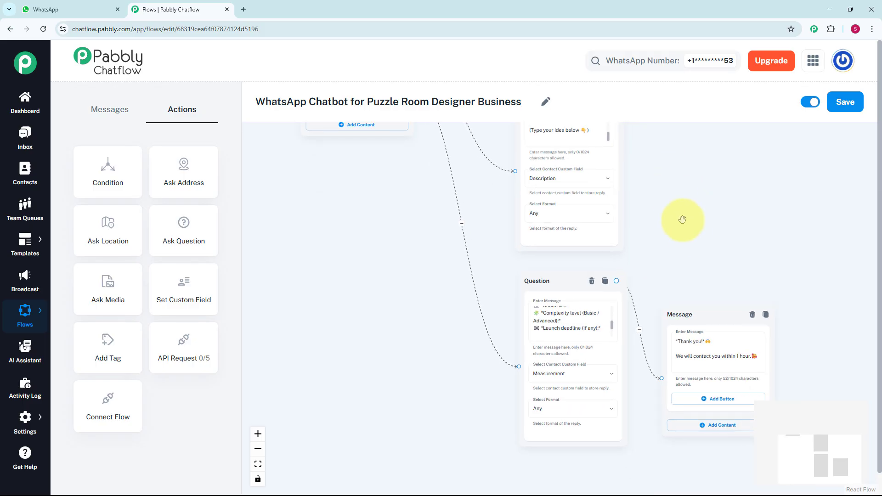
drag(688, 237, 636, 232)
scroll(631, 208, up, 2)
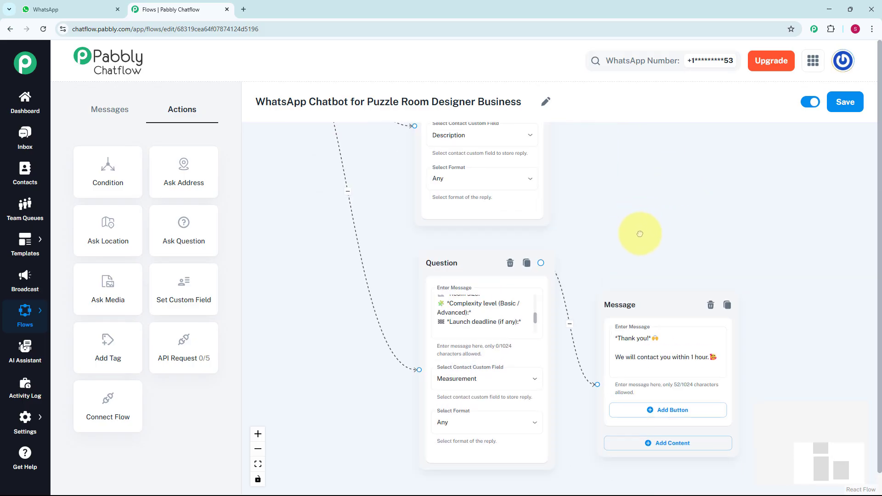
scroll(673, 338, down, 3)
scroll(680, 289, down, 2)
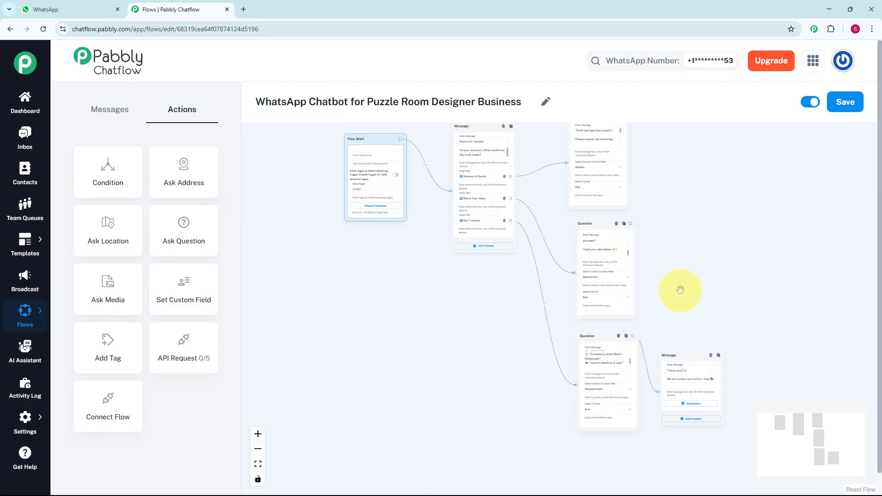
Step: Switch to WhatsApp, send "Hello" to the XYZ Puzzle Room Designer chat and choose Request A Quote in the reply
key(ctrl+shift+Tab)
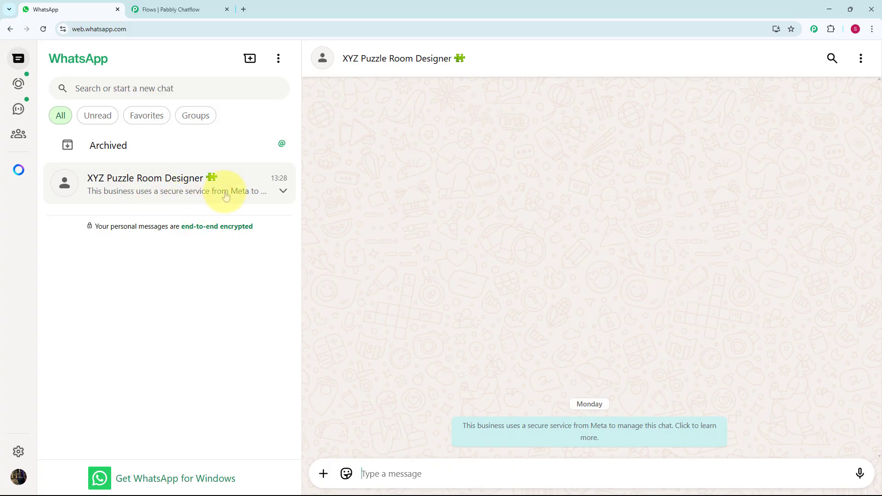
text(Hello)
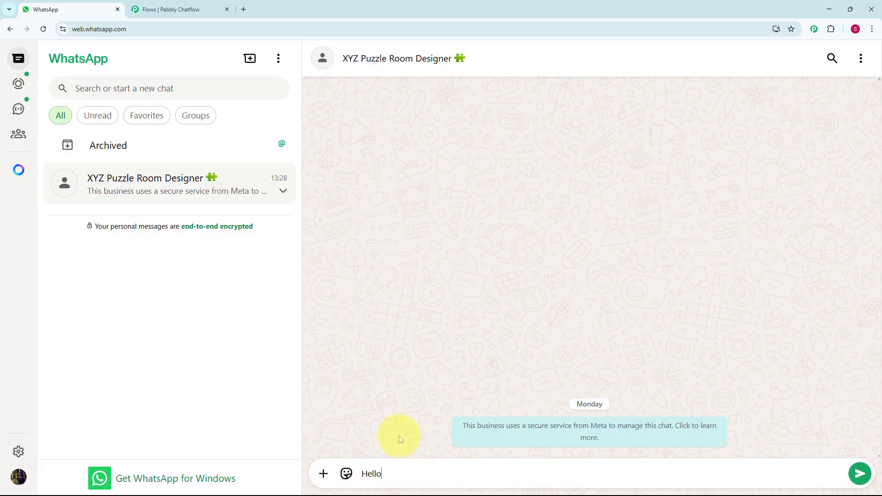
key(Return)
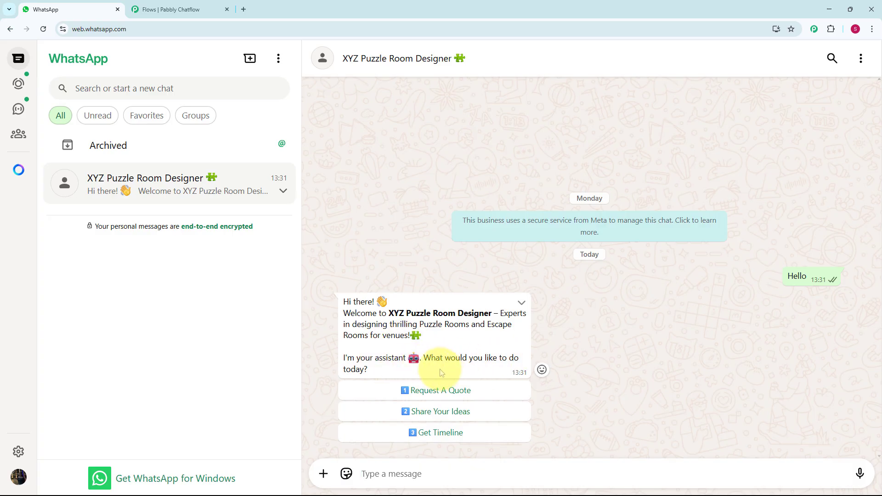
click(448, 395)
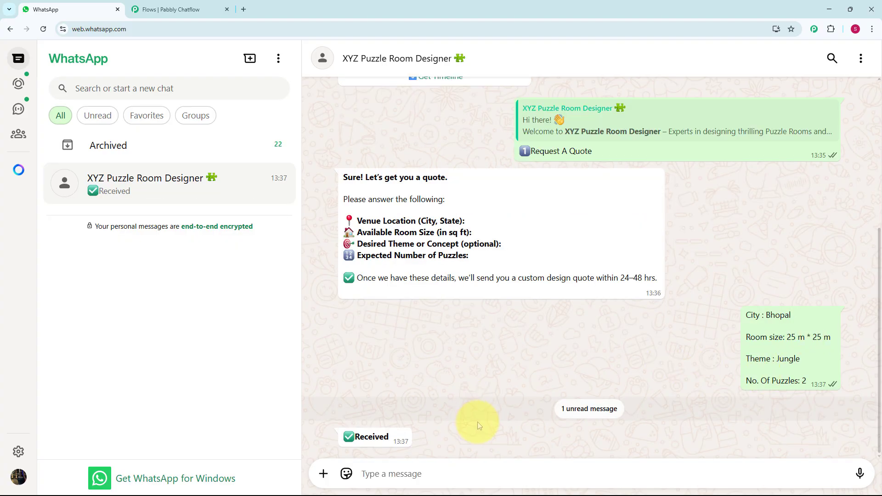
Step: Choose Share Your Ideas in the bot's welcome message and view the reply
scroll(473, 402, up, 3)
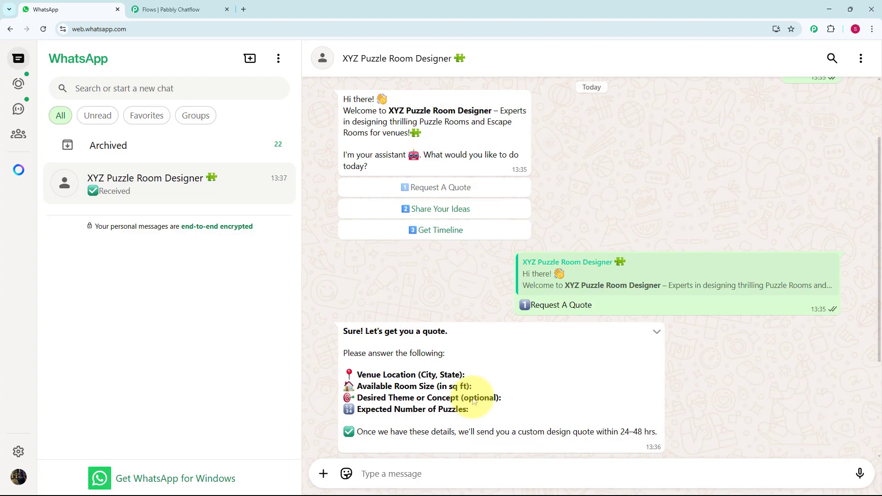
scroll(461, 217, up, 3)
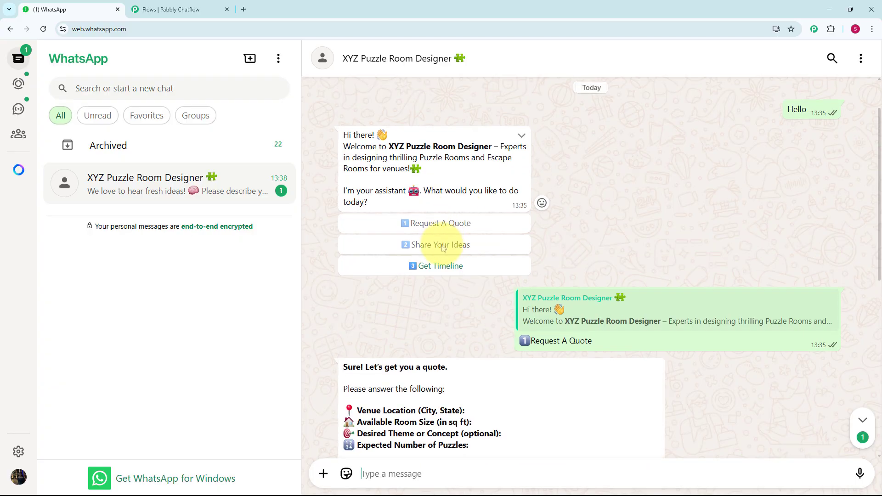
scroll(443, 247, down, 10)
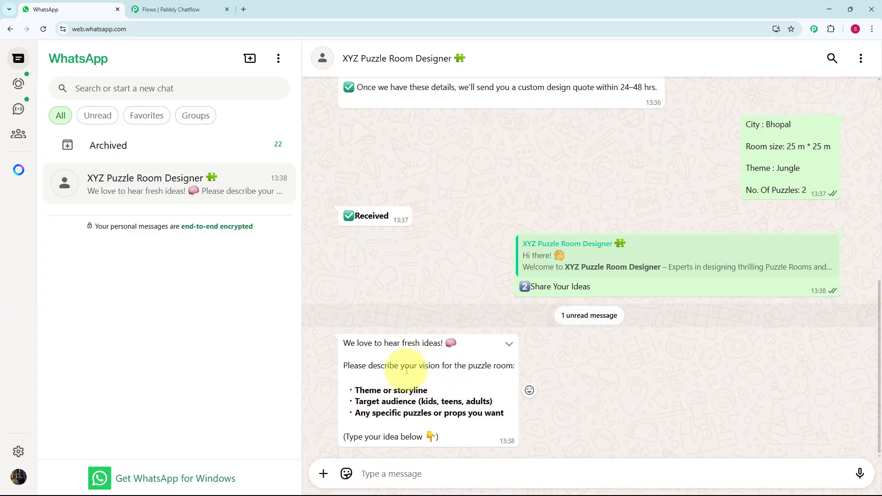
Step: Choose Get Timeline in the bot's welcome message and review the resulting conversation
scroll(443, 341, up, 3)
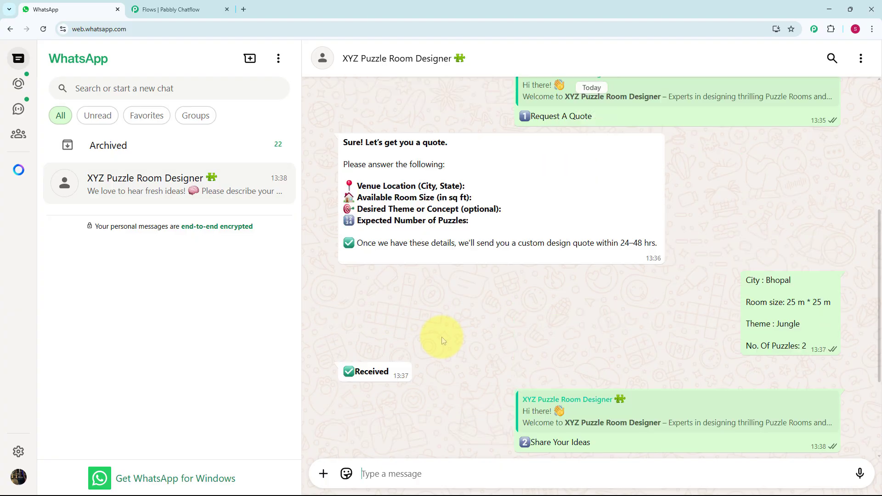
scroll(443, 341, up, 5)
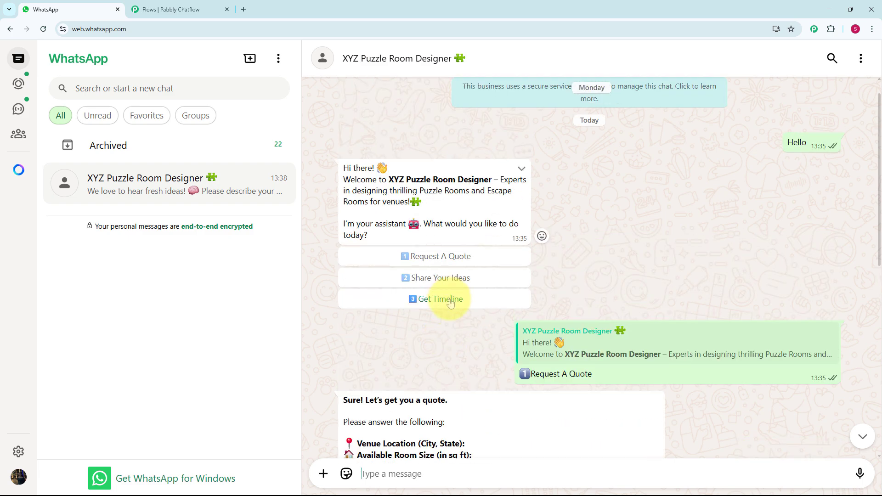
click(440, 299)
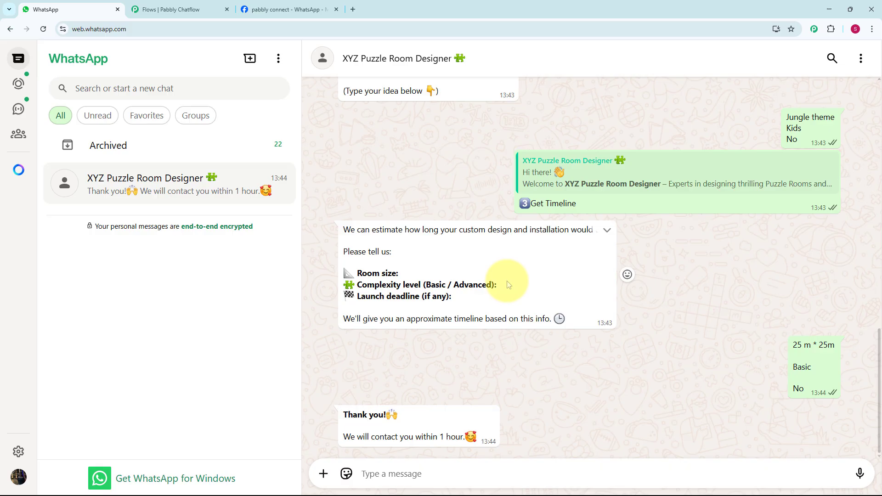
scroll(507, 285, up, 4)
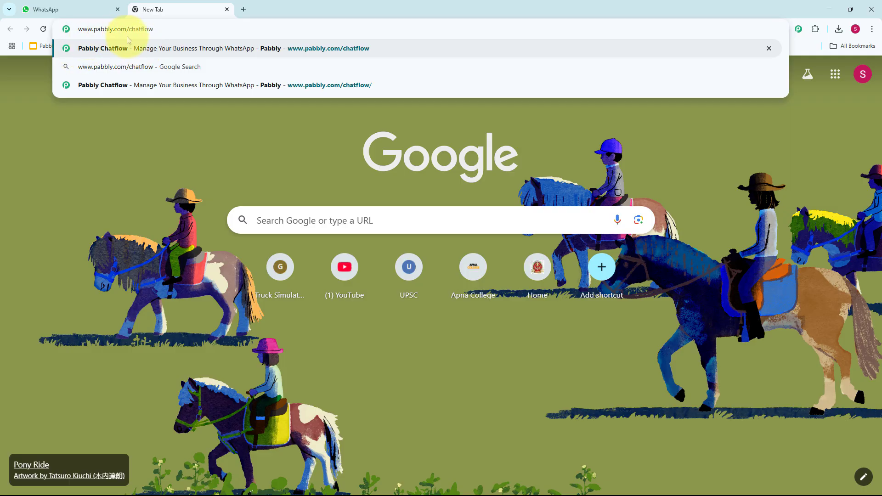
key(Return)
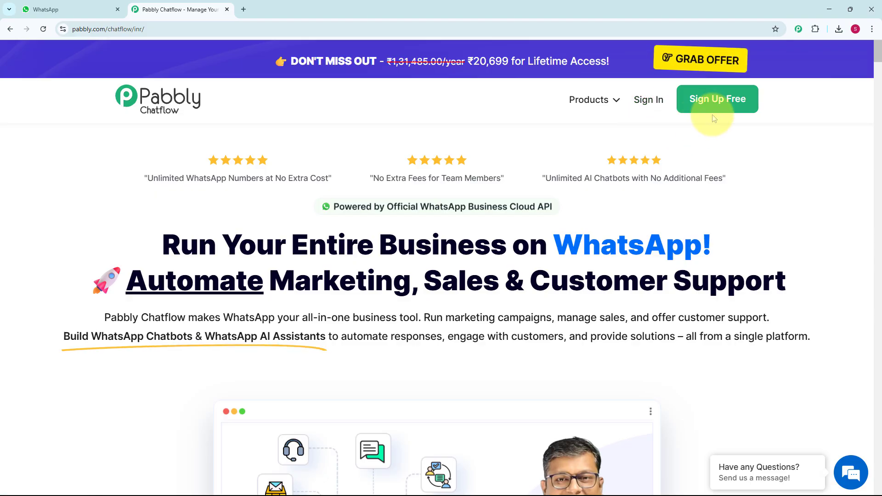
click(647, 113)
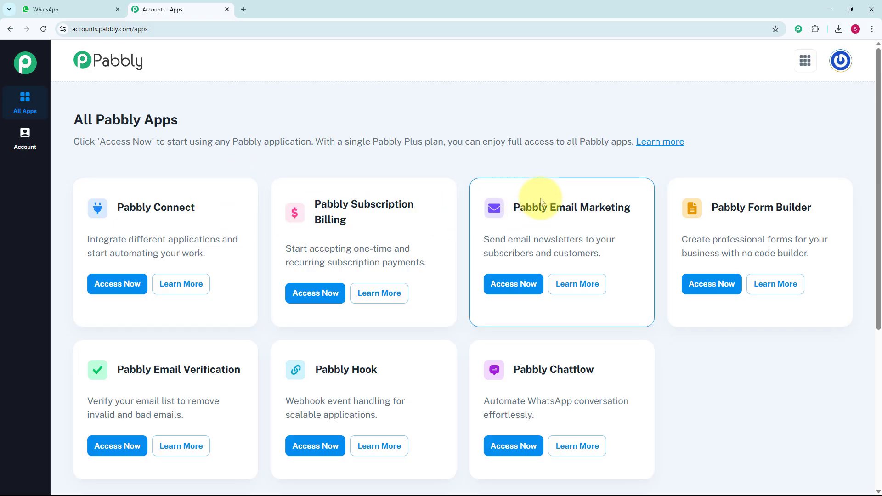
scroll(541, 202, down, 2)
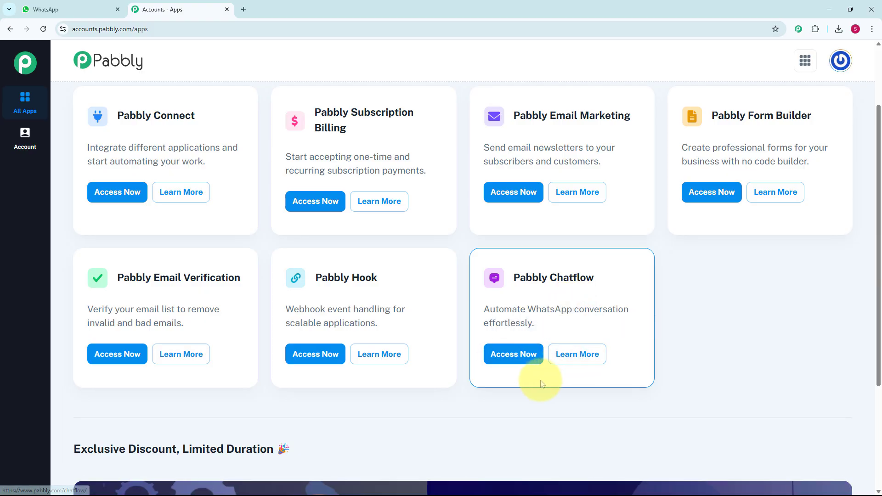
click(520, 362)
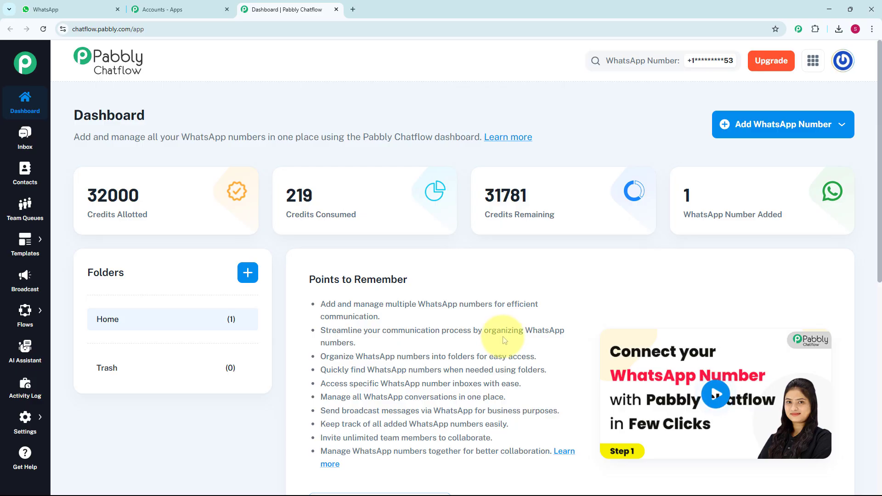
Step: Look over the dashboard's WhatsApp number list, the option for adding a number and the main app sections
scroll(502, 340, down, 8)
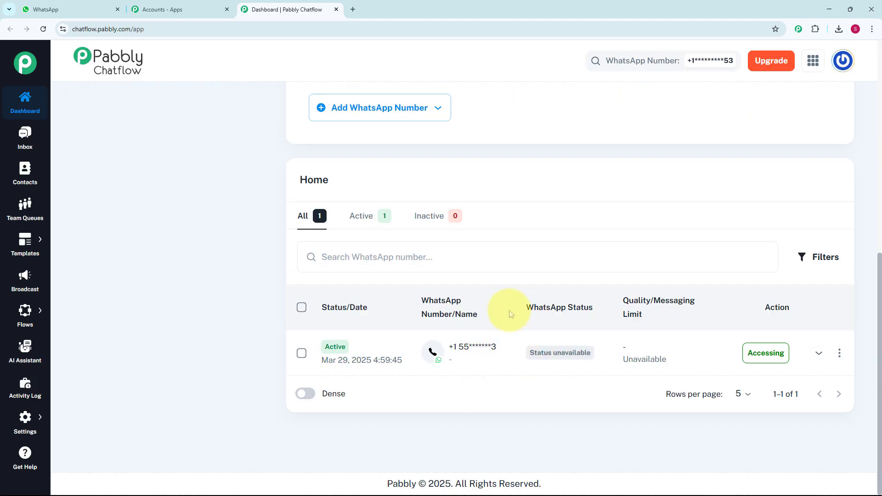
scroll(509, 311, up, 8)
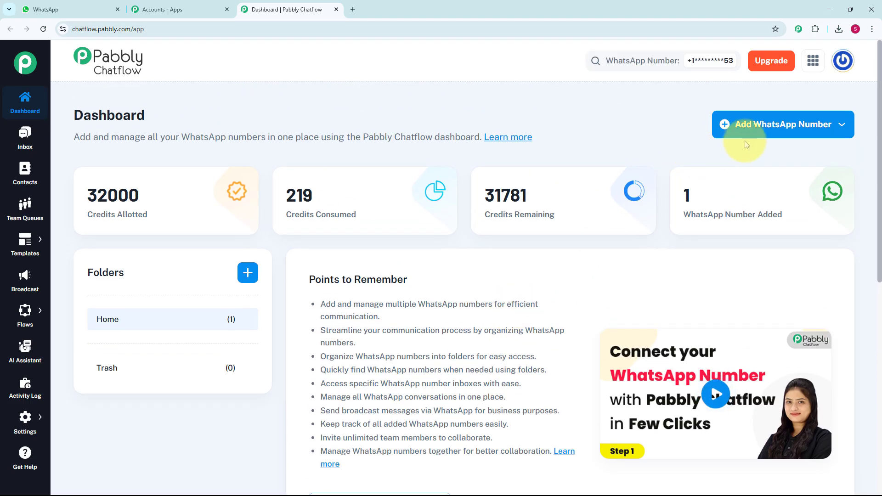
click(790, 133)
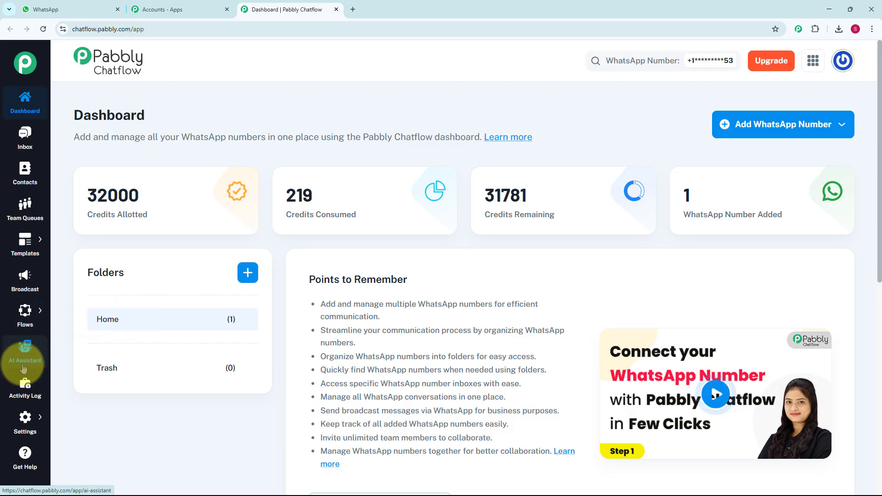
click(23, 317)
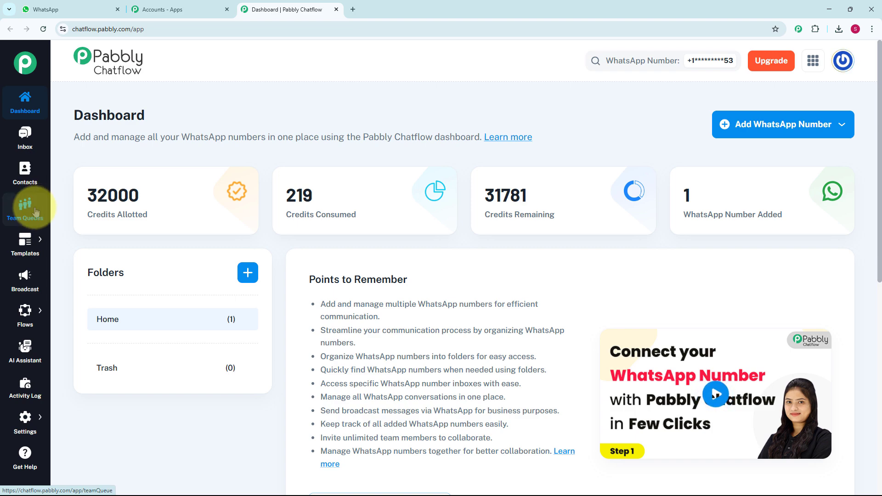
mouse_move(26, 248)
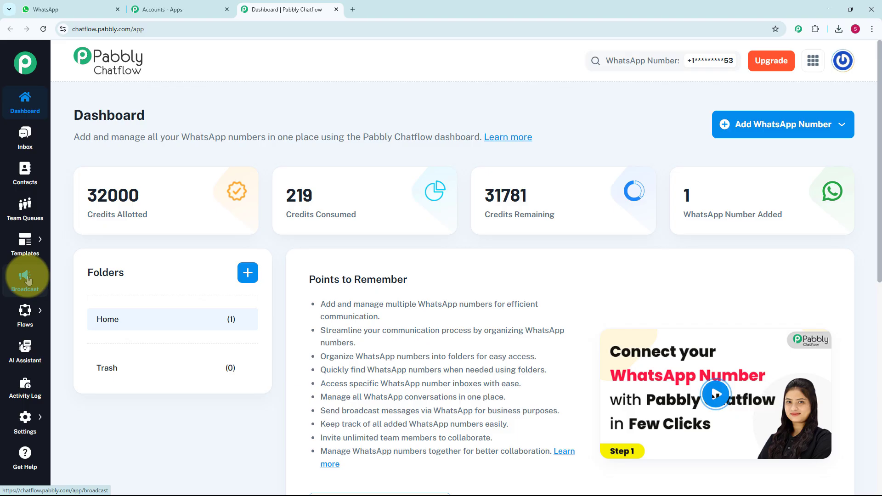
mouse_move(27, 313)
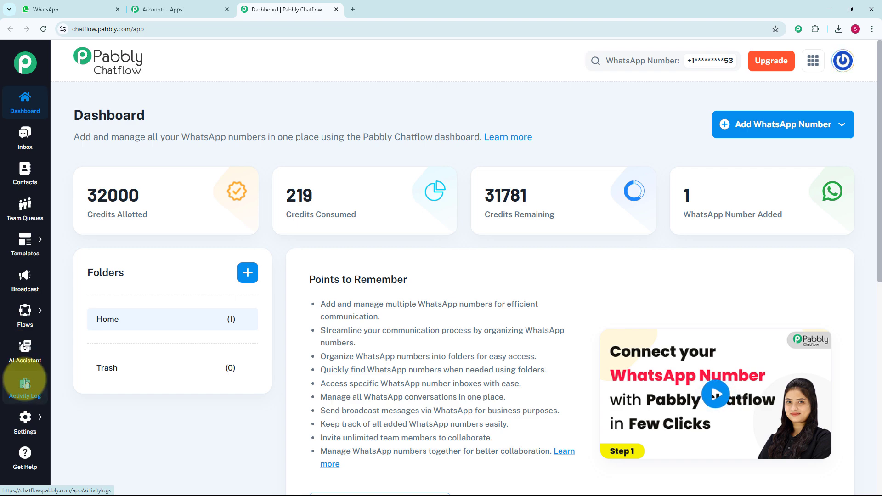
mouse_move(27, 423)
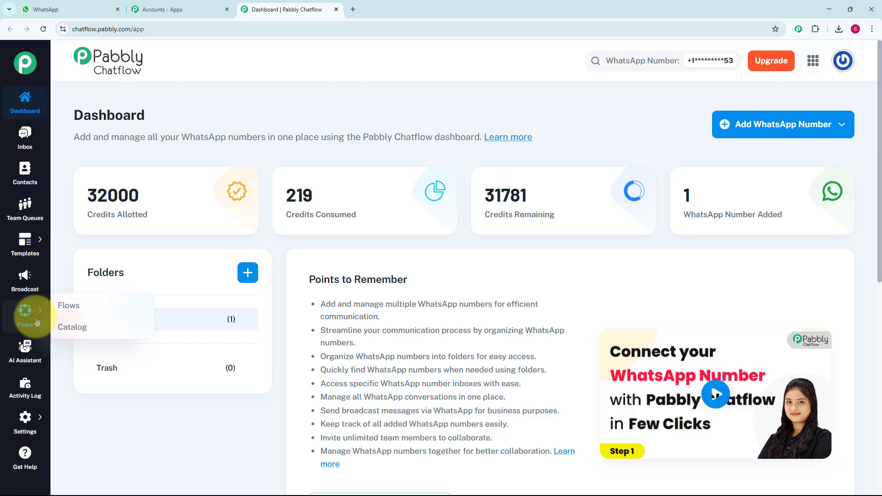
Step: Open the Flow Builder and add a new flow
click(69, 305)
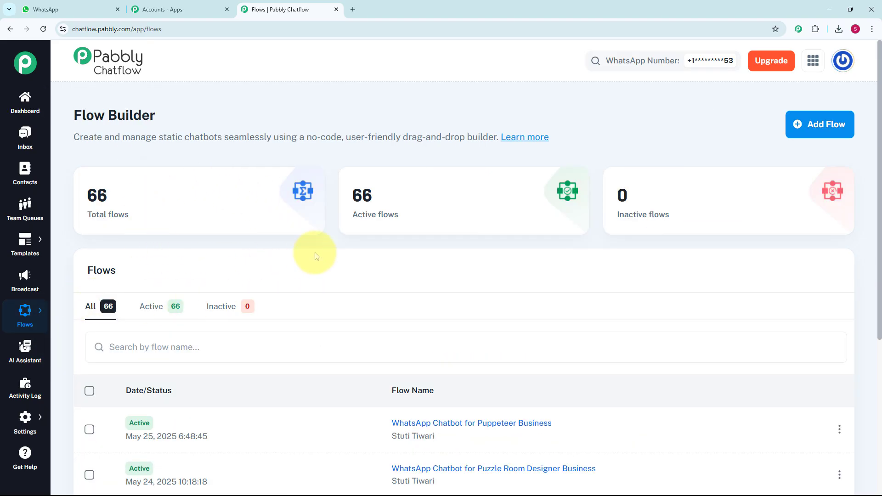
scroll(387, 369, down, 5)
scroll(388, 368, up, 5)
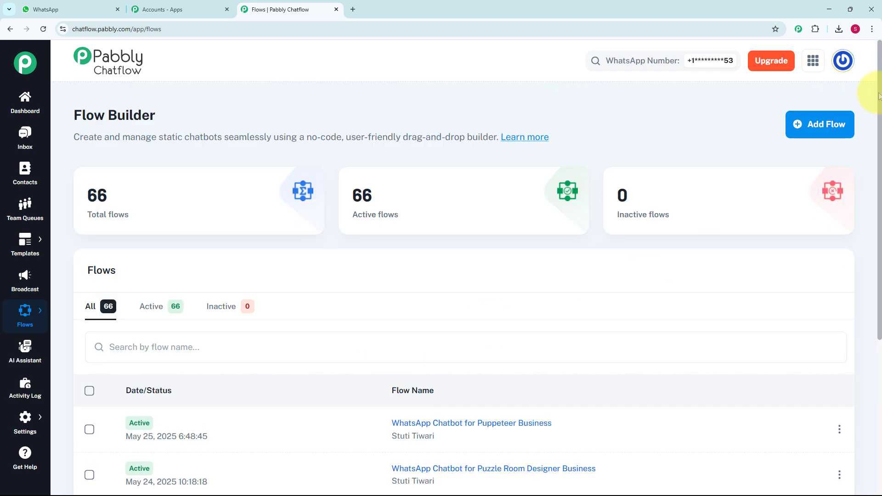
click(823, 124)
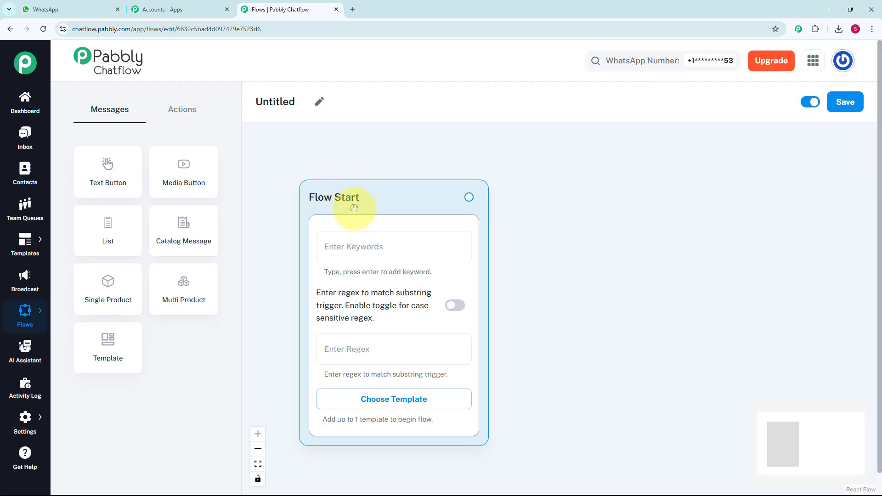
Step: Set the Flow Start regex to [\s\S]+ and rename the flow as "WhatsApp Chatbot for Puzzle Room Designer Business"
click(356, 248)
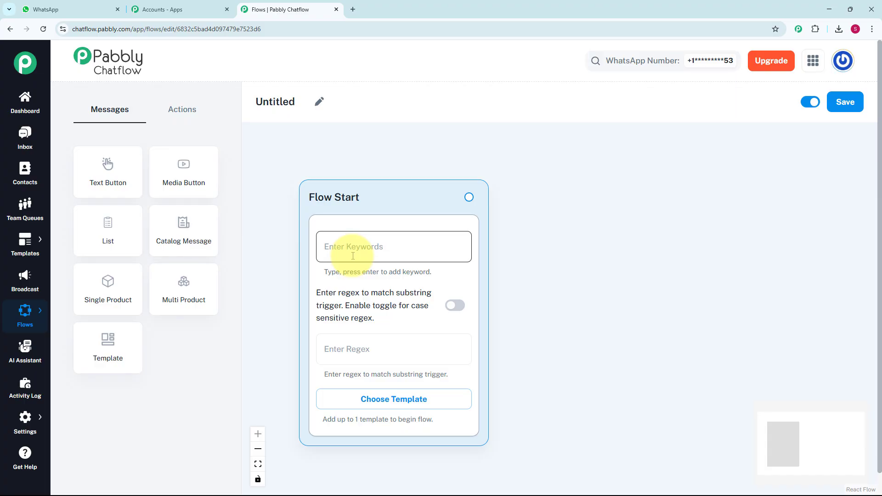
click(364, 352)
text([\s\S]+)
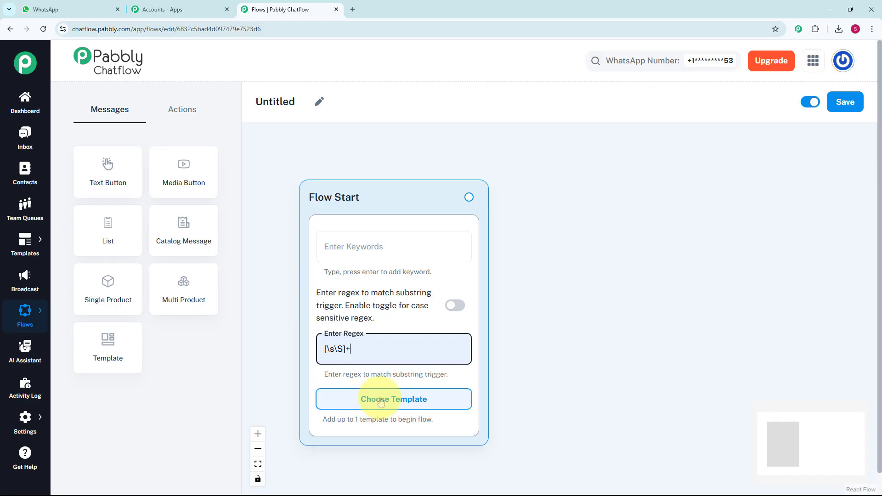
click(319, 101)
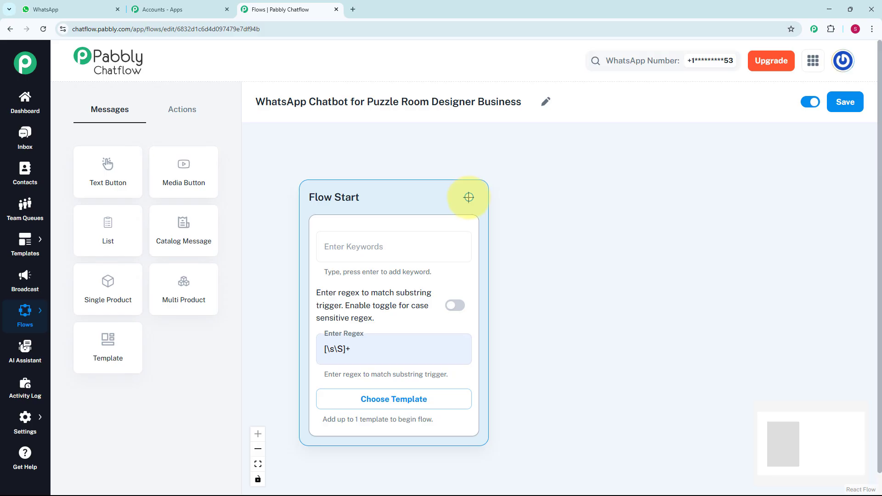
Step: Add a Text + Button message node connected to the Flow Start node
drag(469, 197, 534, 252)
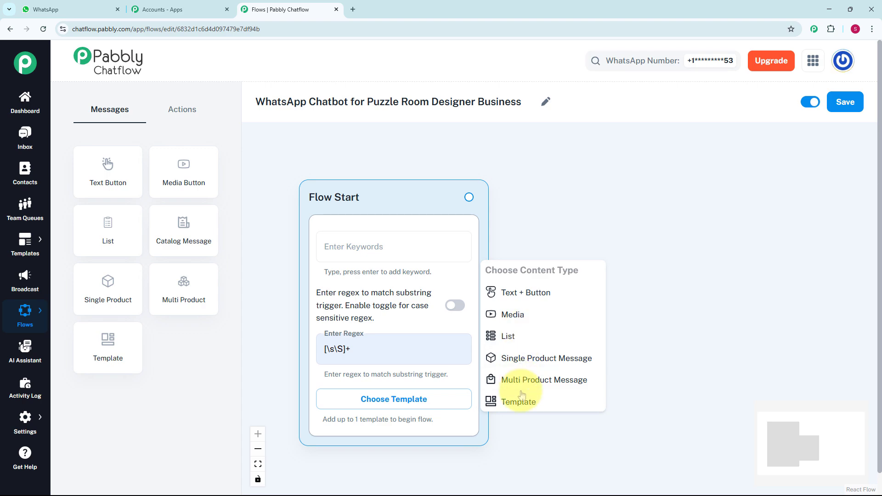
click(526, 295)
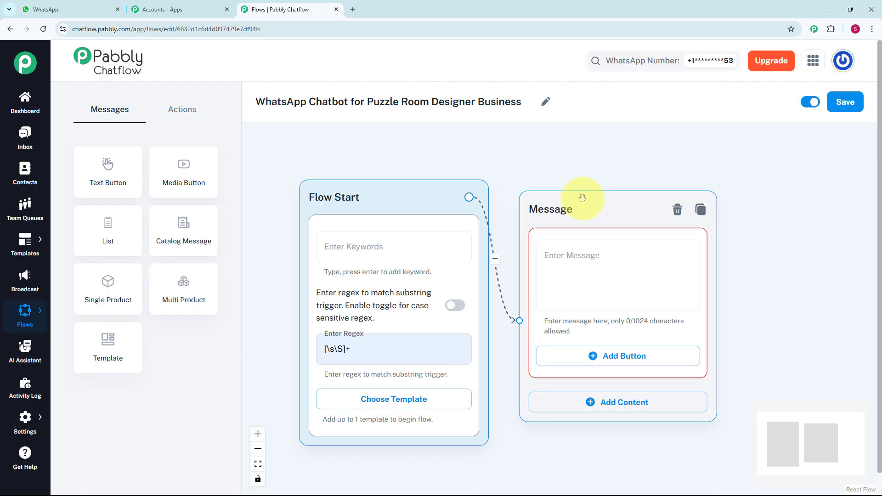
Step: Fill the Message node with the greeting starting "Hi there! 👋 Welcome to *XYZ Puzzle Room Designer* – Experts in designing thrilling Puzzle Rooms and Escape"
click(589, 278)
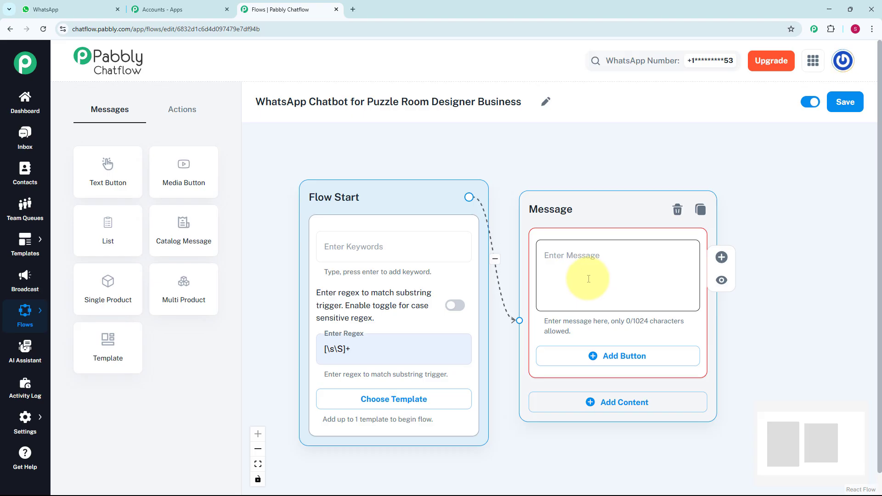
key(ctrl+v)
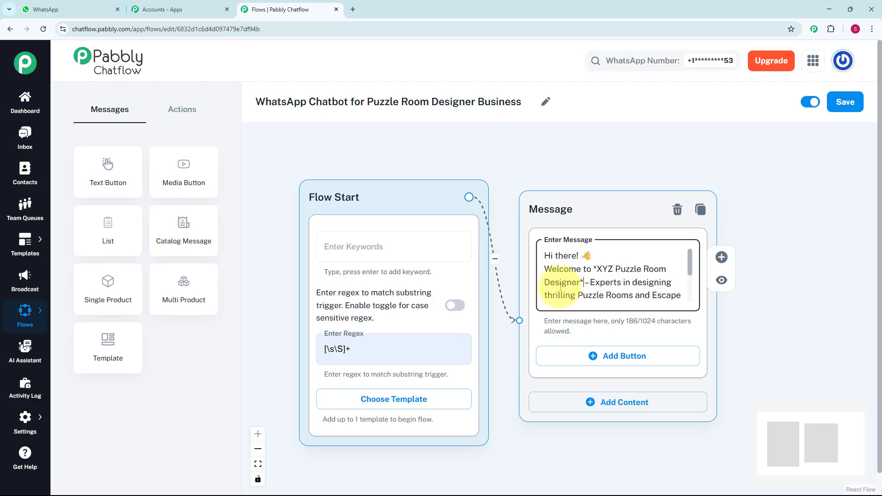
click(585, 279)
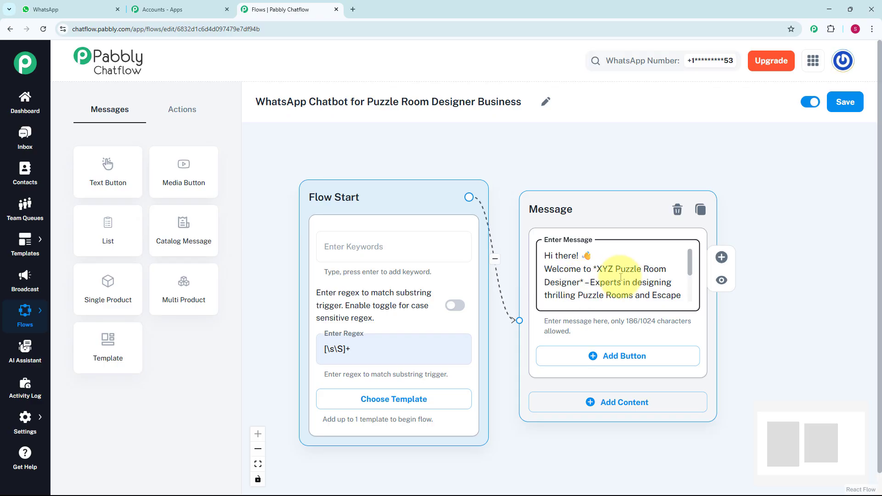
Step: Add three buttons to the Message node: "1️⃣ Request A Quote", "2️⃣ Share Your Ideas" and "3️⃣ Get Timeline"
scroll(619, 277, down, 2)
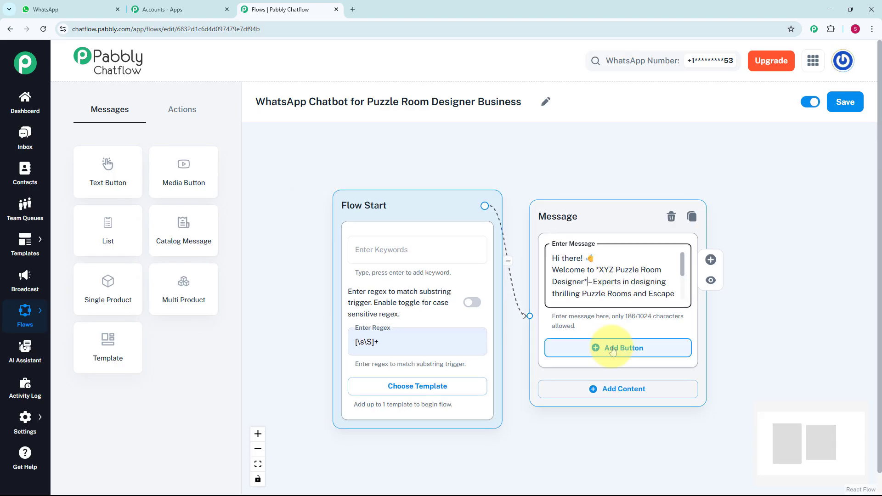
click(613, 350)
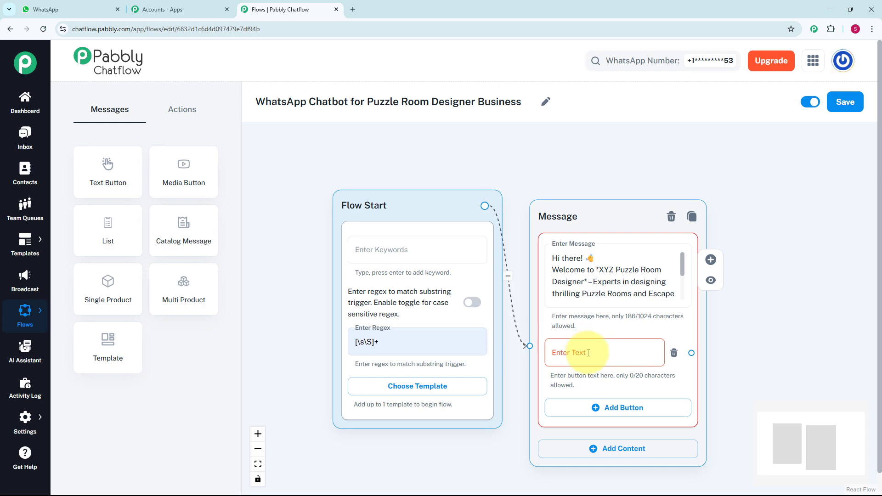
click(588, 353)
text(1️⃣ Request A Quote)
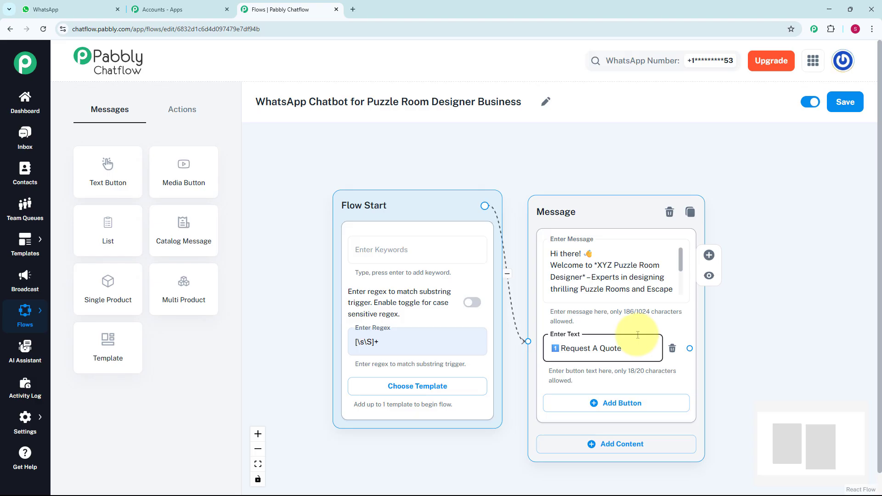
click(617, 411)
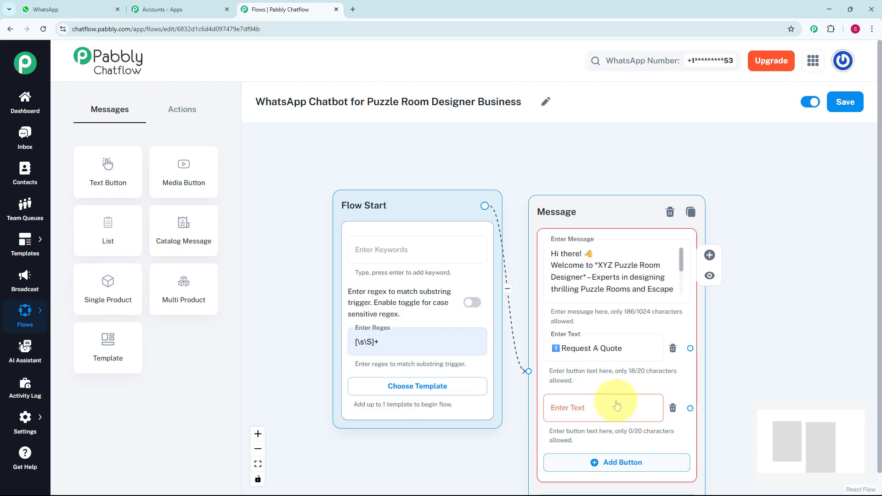
click(617, 401)
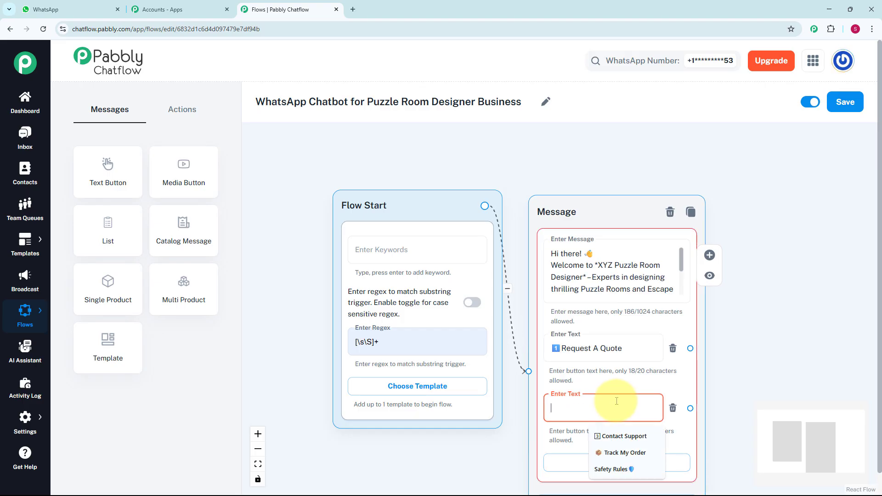
text(2️⃣ Share Your Ideas)
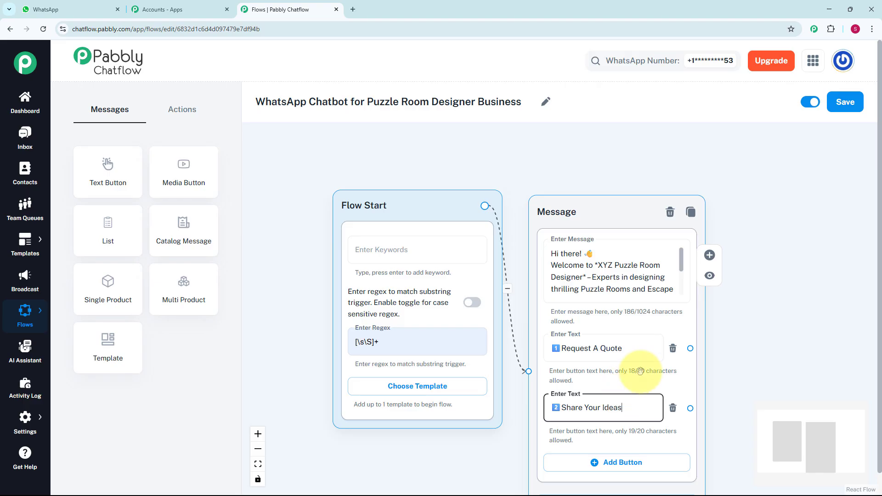
scroll(714, 312, down, 2)
drag(714, 306, 641, 241)
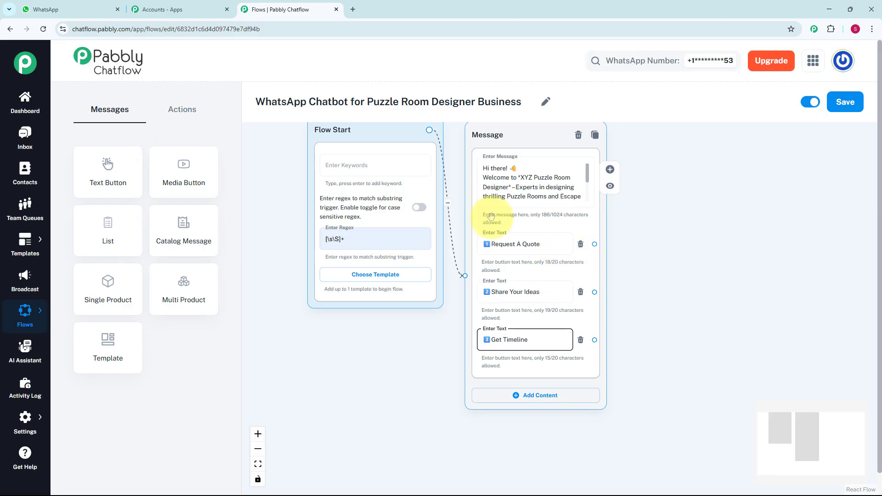
Step: Add an Ask Question node and place it to the right of the welcome Message node
click(180, 111)
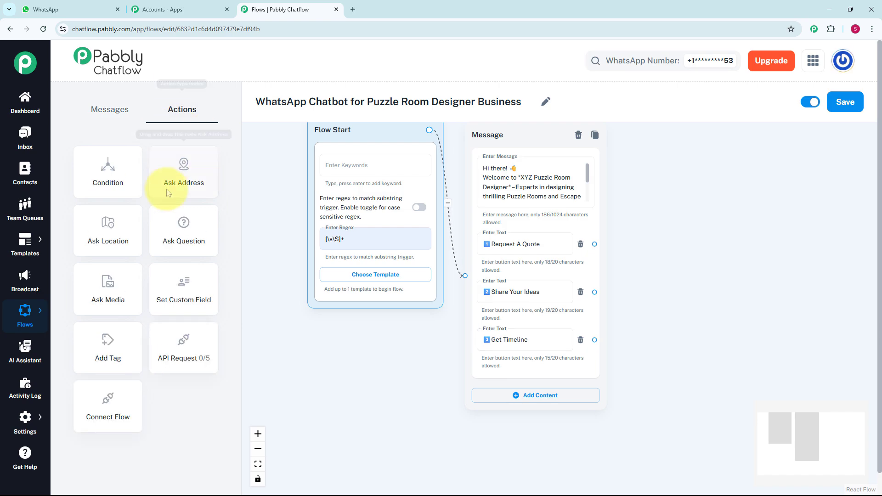
click(185, 241)
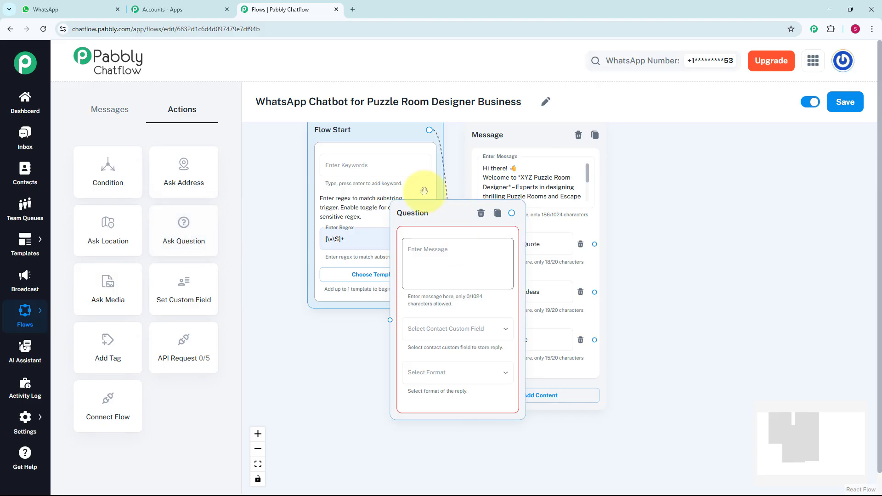
drag(437, 217, 672, 155)
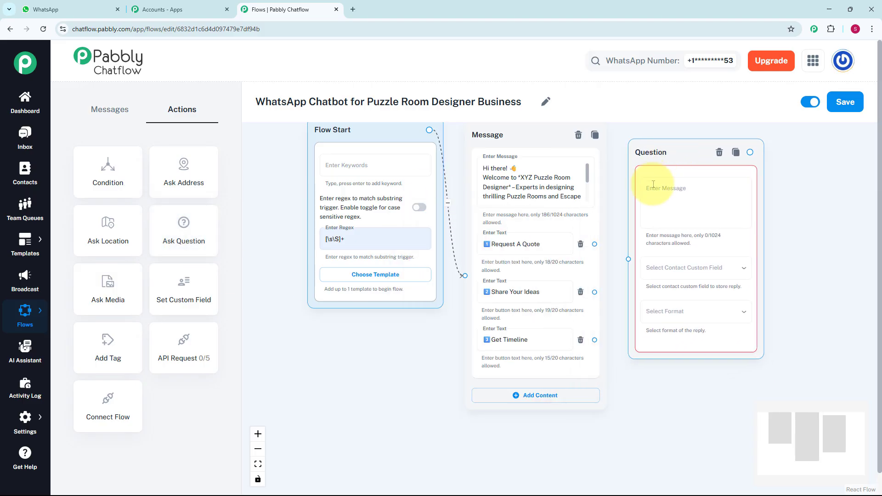
scroll(796, 215, down, 1)
drag(796, 216, 613, 238)
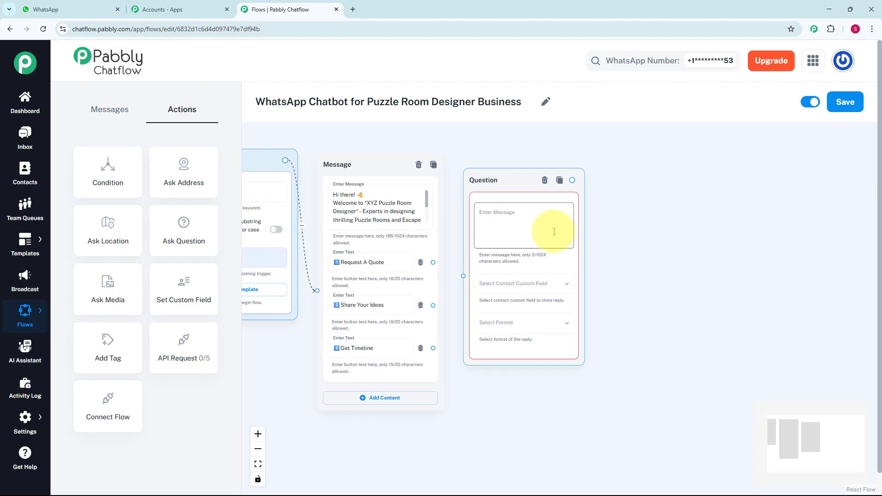
Step: Fill the Question node with the quote request covering venue location, room size, theme and number of puzzles, and connect the Request A Quote button to it
scroll(548, 230, up, 1)
click(546, 219)
key(ctrl+v)
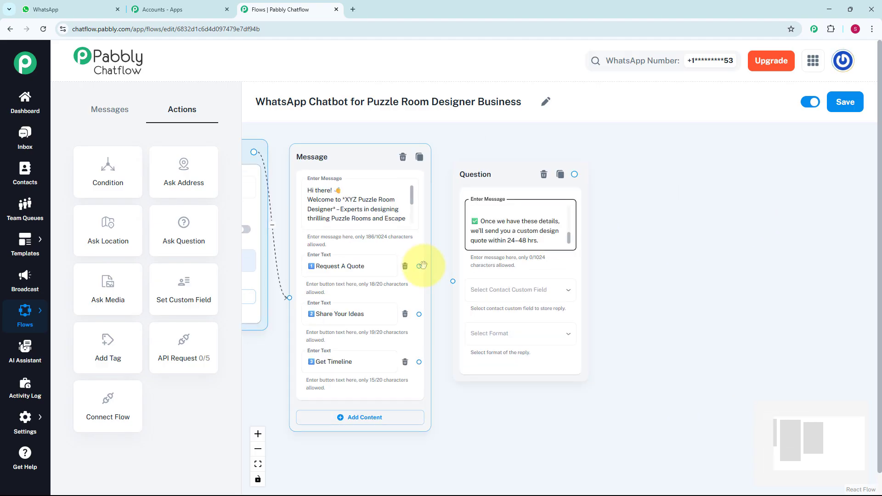
drag(419, 266, 452, 281)
click(548, 238)
scroll(548, 238, up, 4)
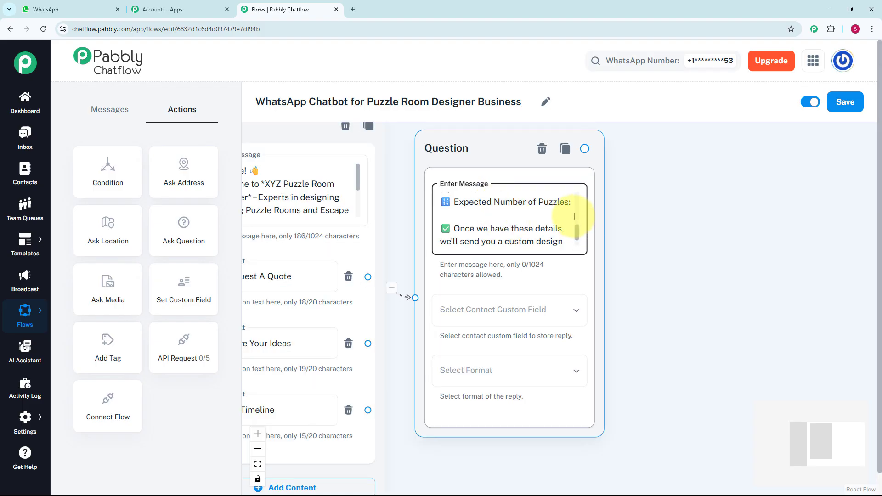
scroll(577, 218, up, 1)
scroll(578, 216, up, 1)
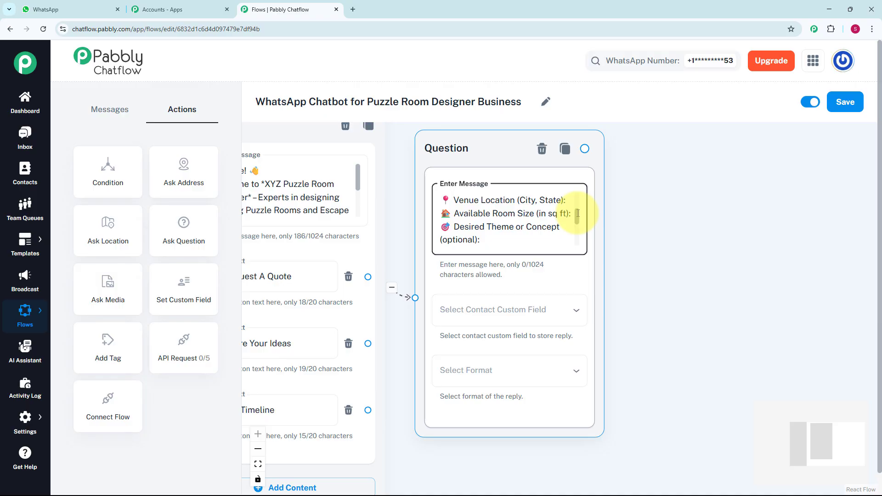
drag(578, 214, 577, 226)
Step: Store the quote question's reply in the Description contact custom field and set its reply format to Any
click(574, 312)
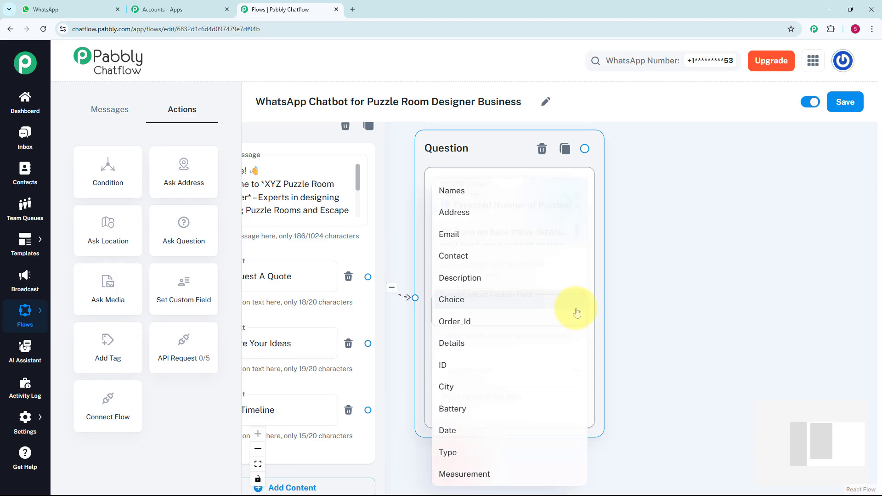
click(537, 274)
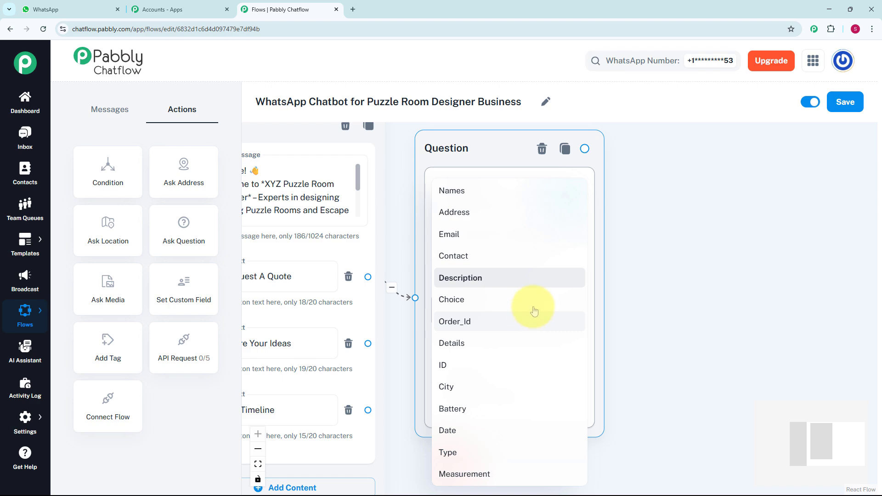
click(37, 422)
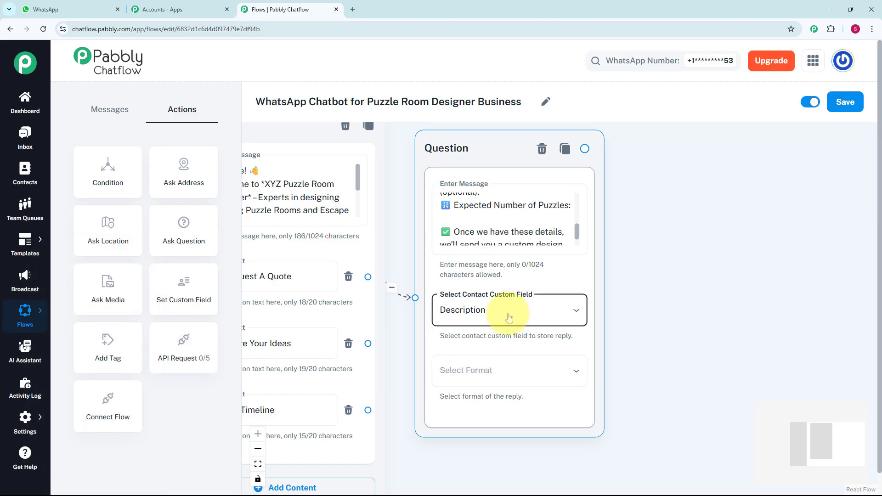
click(503, 368)
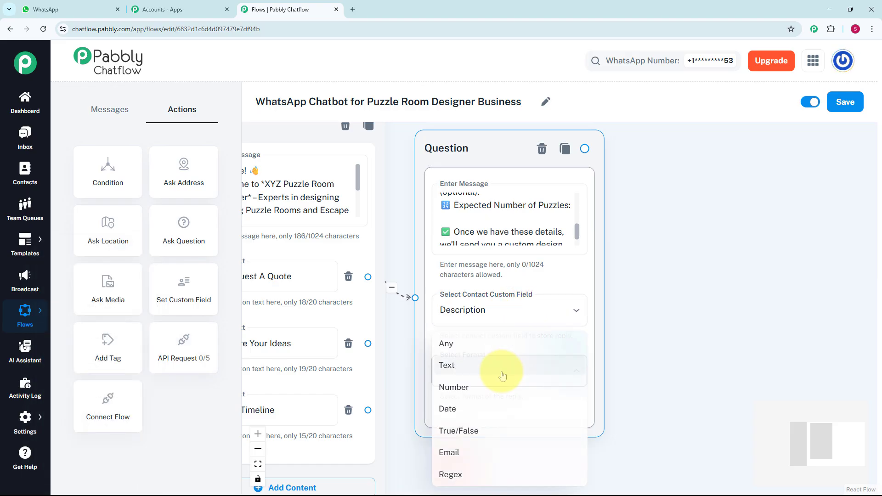
click(454, 344)
Step: Add a Text + Button message node connected to the quote Question node, with the message "✅ *Received*"
scroll(569, 248, down, 2)
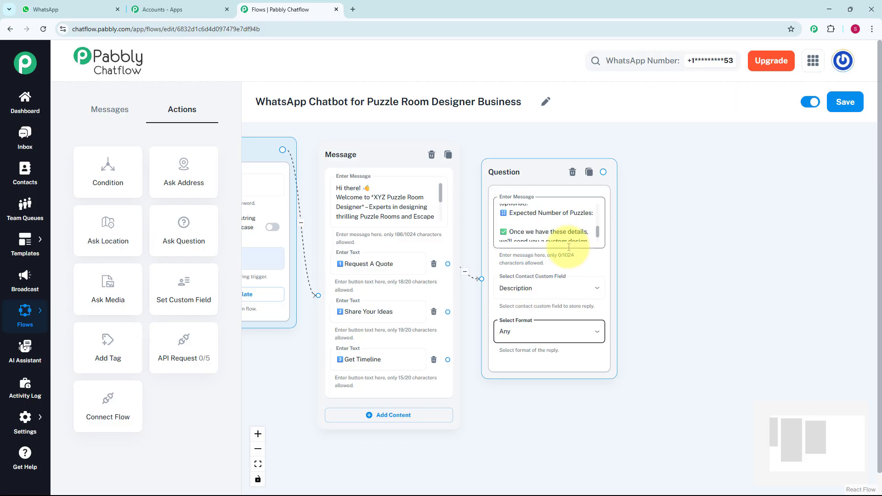
scroll(593, 216, up, 1)
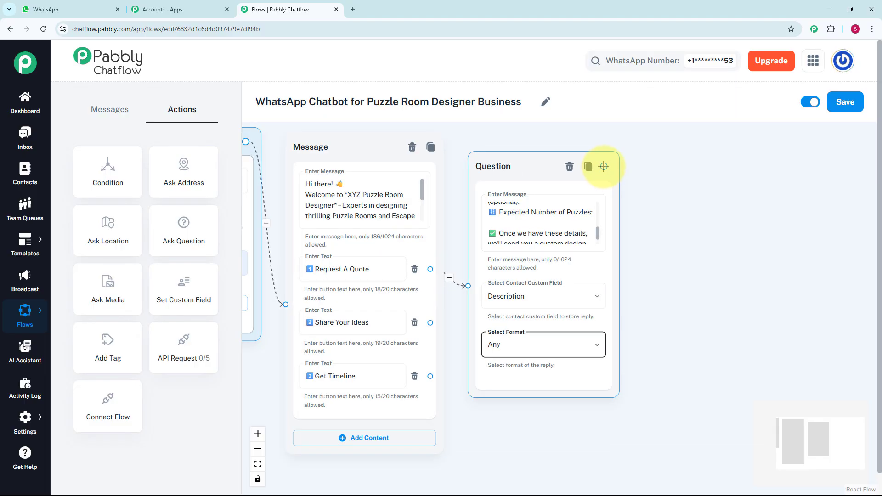
drag(604, 166, 650, 239)
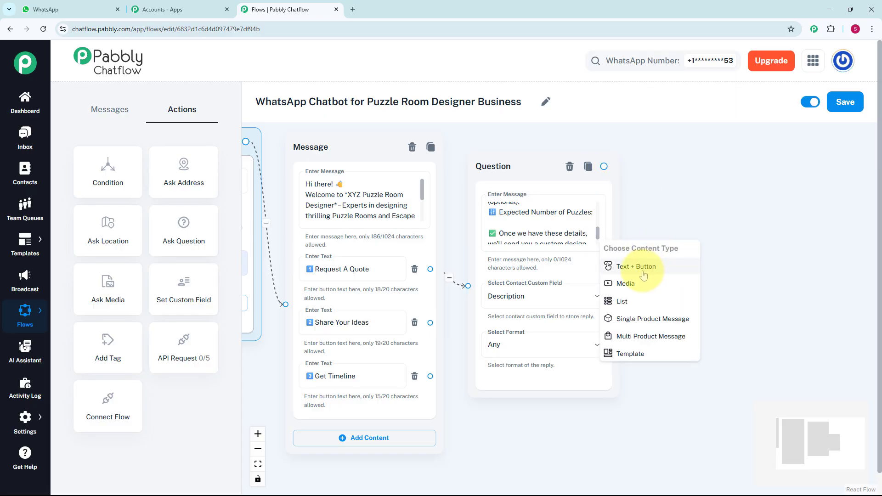
click(644, 274)
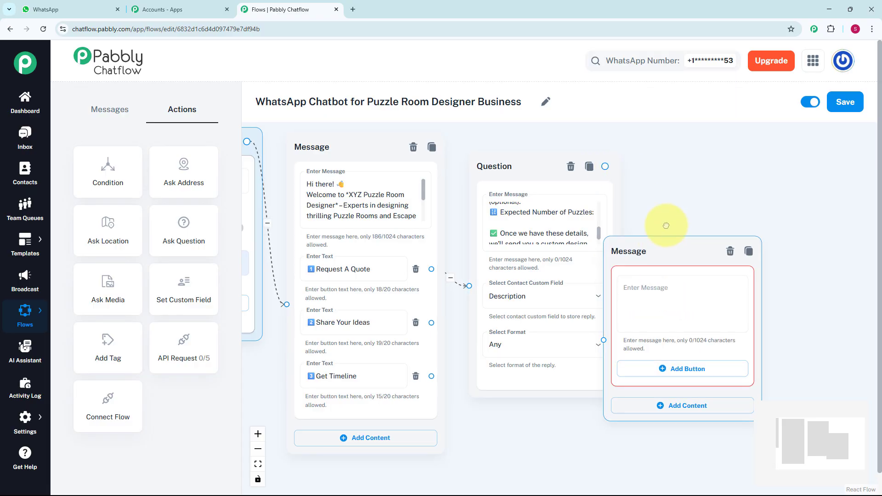
click(643, 262)
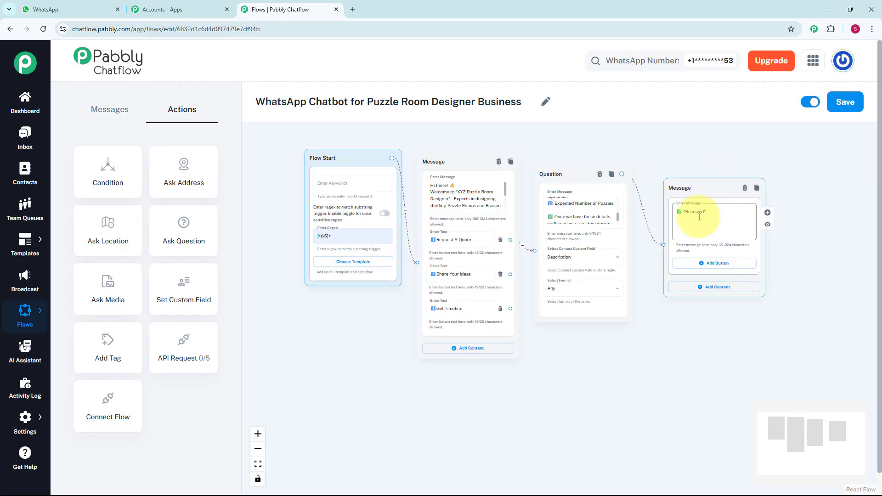
Step: Add a second Ask Question node and place it below the quote Question node
scroll(536, 321, up, 3)
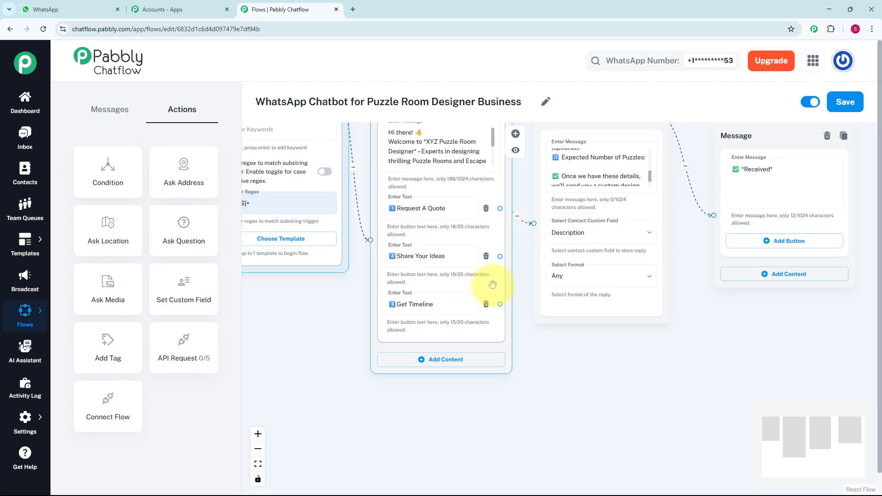
click(216, 250)
click(333, 189)
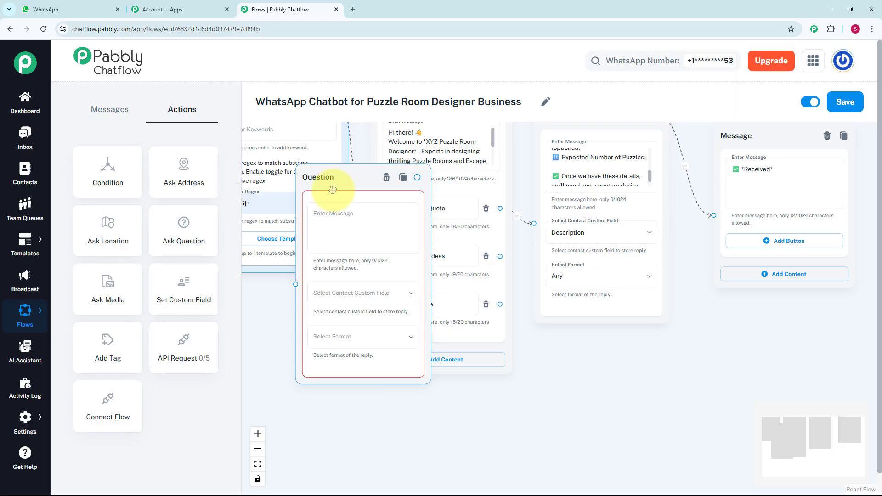
drag(339, 188, 590, 363)
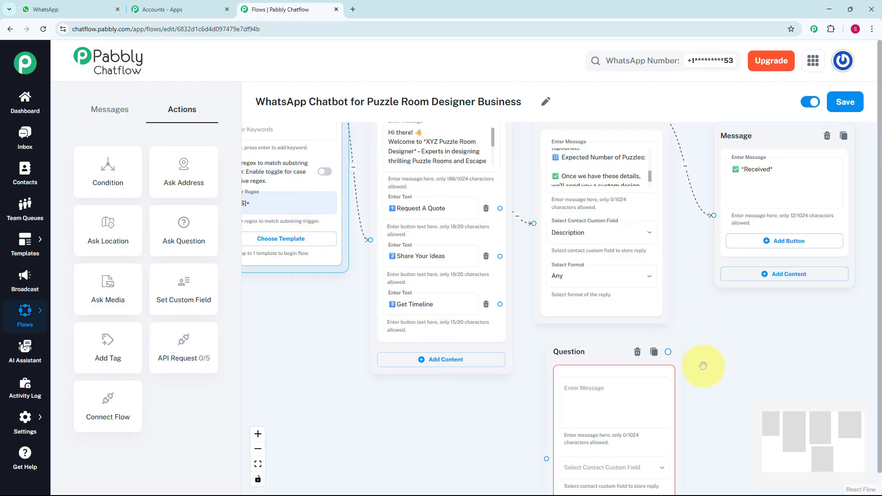
Step: Enter the message beginning "Please describe your vision for the puzzle room:" in the new Question node and connect the Share Your Ideas button to it
click(628, 408)
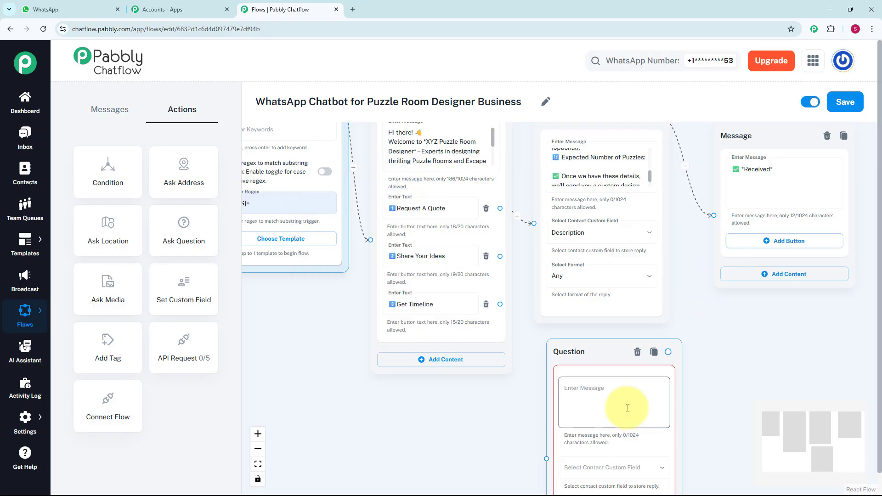
key(ctrl+v)
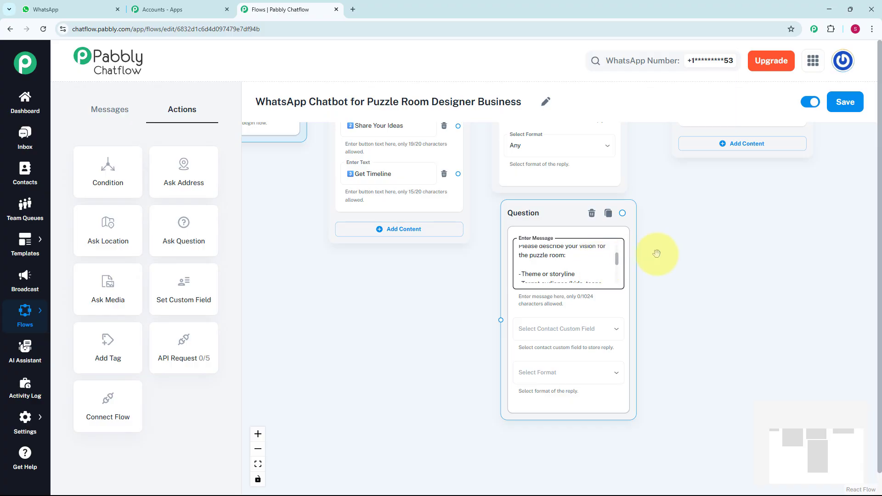
drag(678, 253, 698, 303)
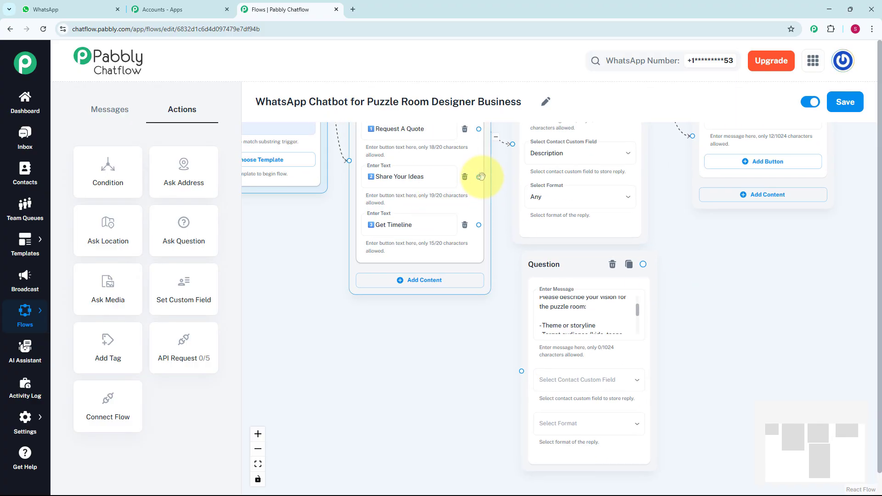
drag(479, 177, 521, 371)
Step: Store the Share Your Ideas question's reply in the Choice custom field and connect a Text + Button message reading "*Thank you!*🙌" to it
click(542, 379)
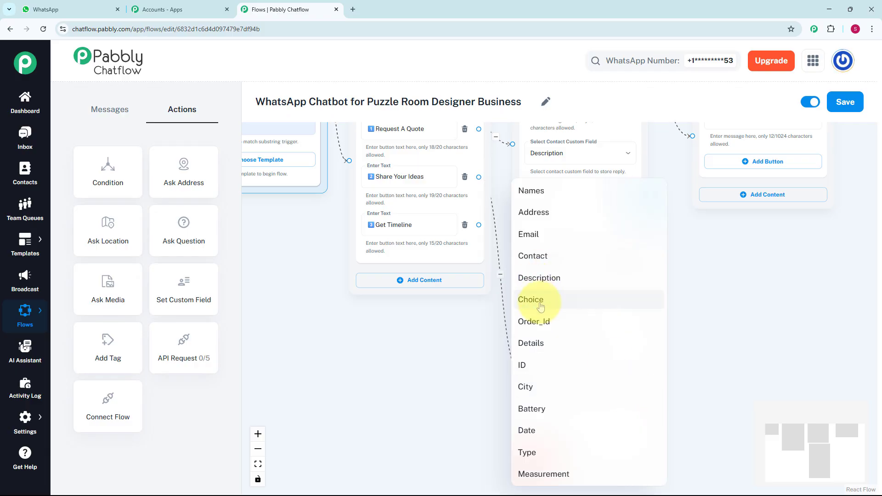
click(537, 303)
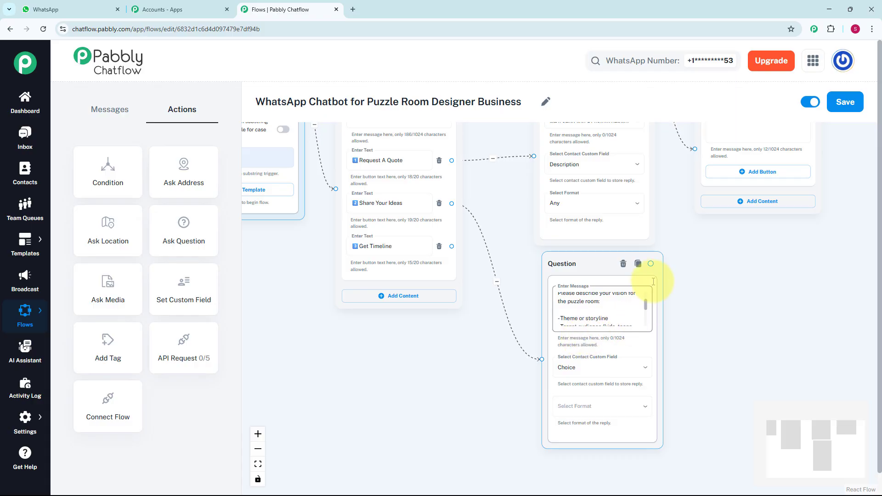
drag(651, 263, 708, 299)
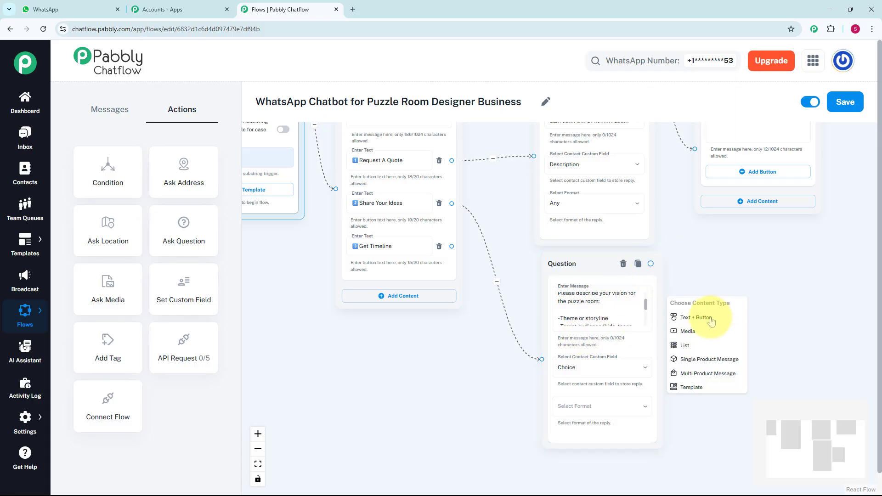
click(712, 319)
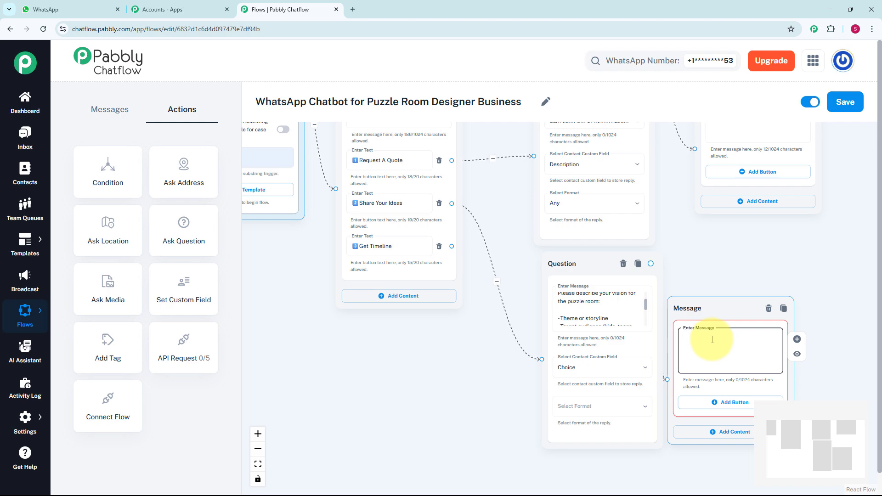
click(713, 339)
text(*Thank you!*🙌)
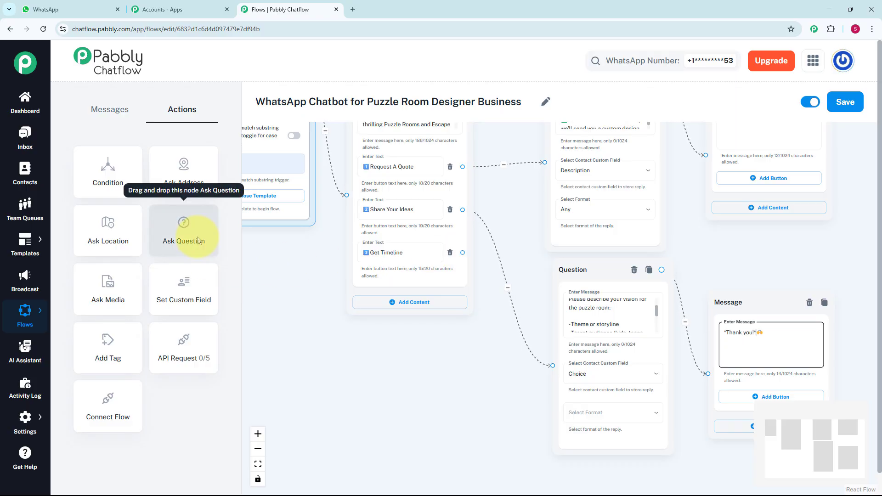
Step: Add a third Ask Question node connected to Get Timeline, with the message asking for room size, complexity level (Basic / Advanced) and launch deadline
drag(199, 239, 608, 362)
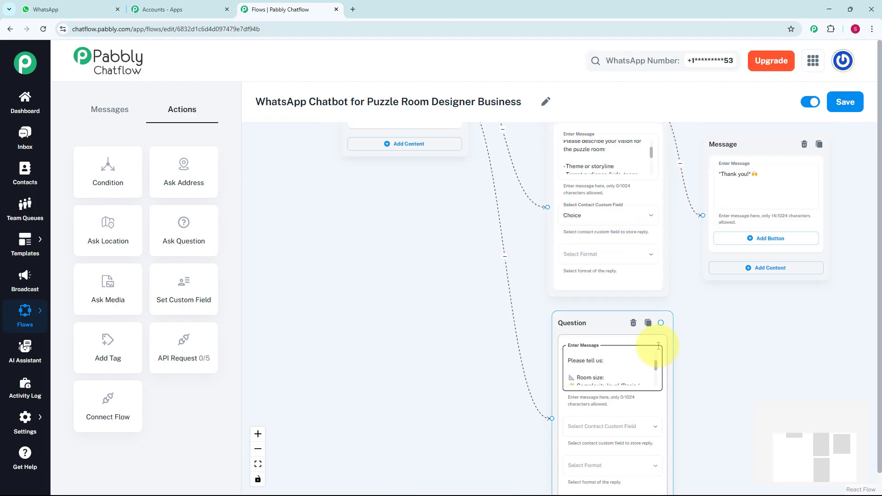
scroll(658, 346, up, 3)
drag(692, 341, 647, 278)
drag(610, 314, 611, 330)
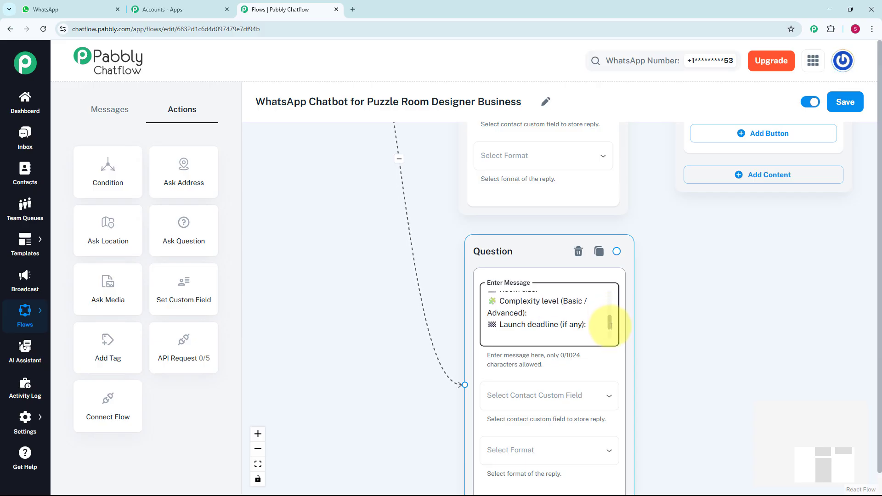
scroll(642, 382, down, 2)
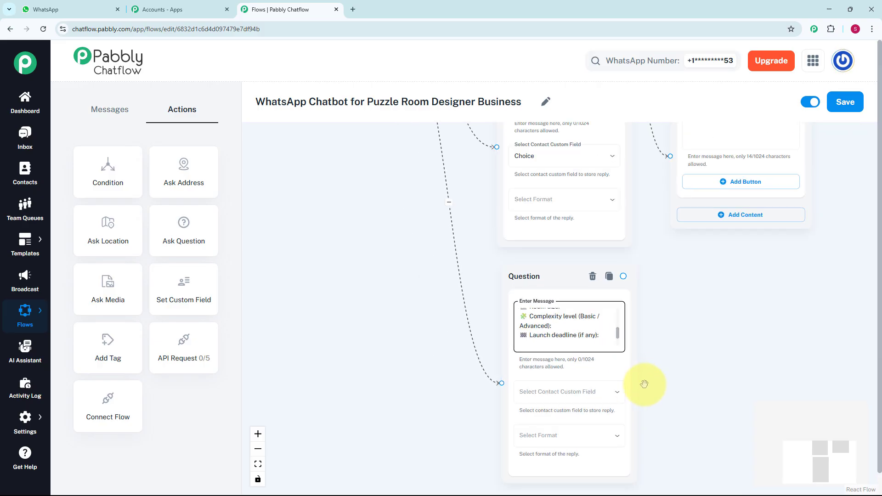
Step: Store the timeline question's reply in the Description contact custom field and set its reply format to Any
click(589, 395)
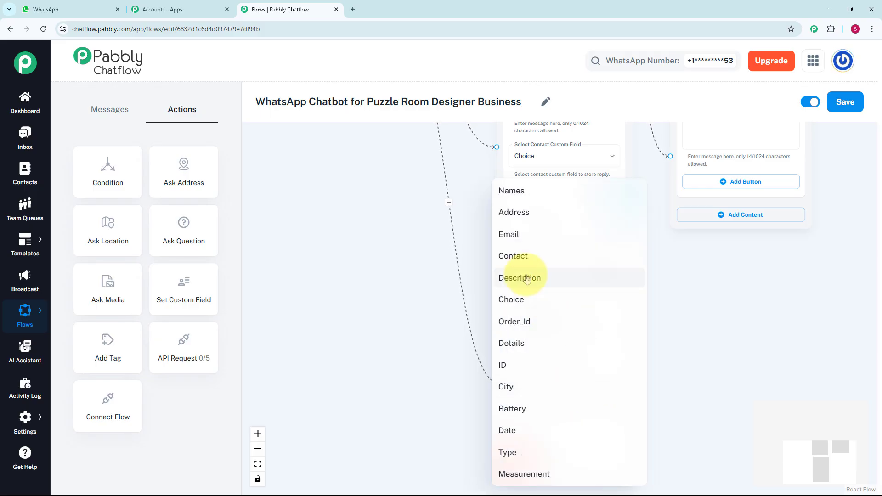
click(526, 278)
click(578, 436)
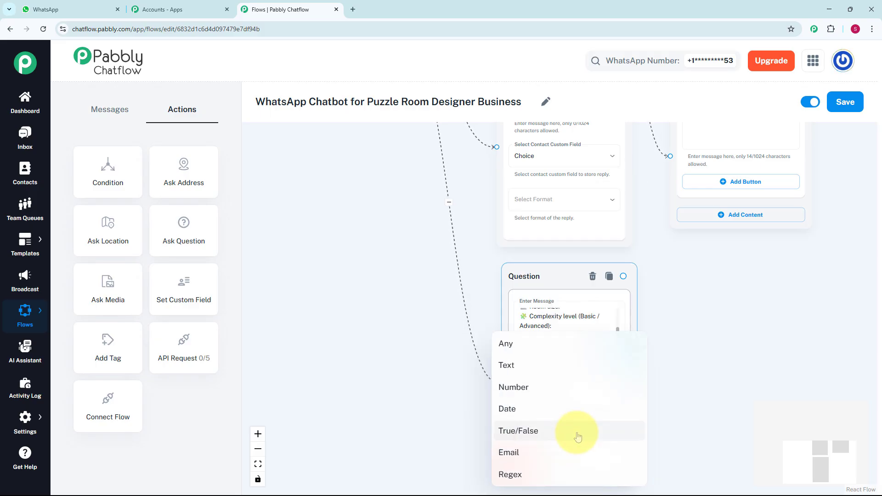
click(517, 345)
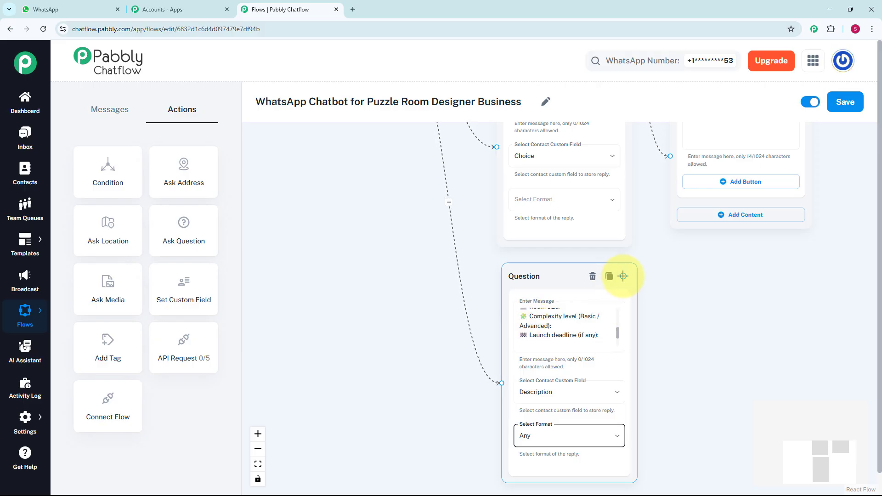
Step: Connect a Text + Button message reading "Thank you!🙌 We will contact you within 1 hour.🥰" to the timeline Question node, and save the flow
drag(623, 276, 645, 318)
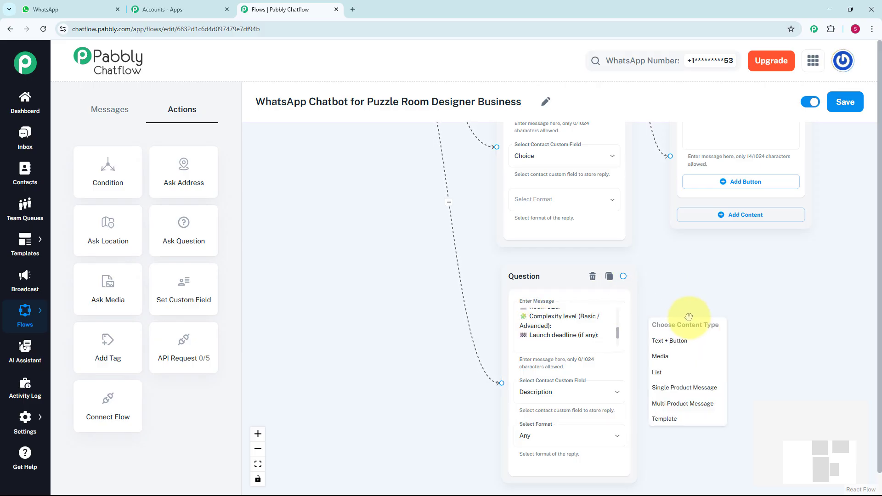
click(693, 340)
drag(688, 335, 711, 299)
click(709, 339)
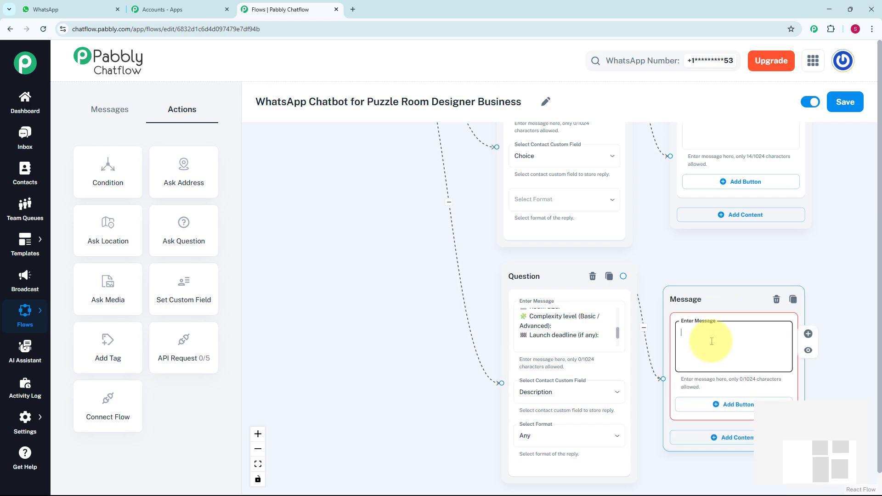
text(Thank you!🙌  We will contact you within 1 hour.🥰)
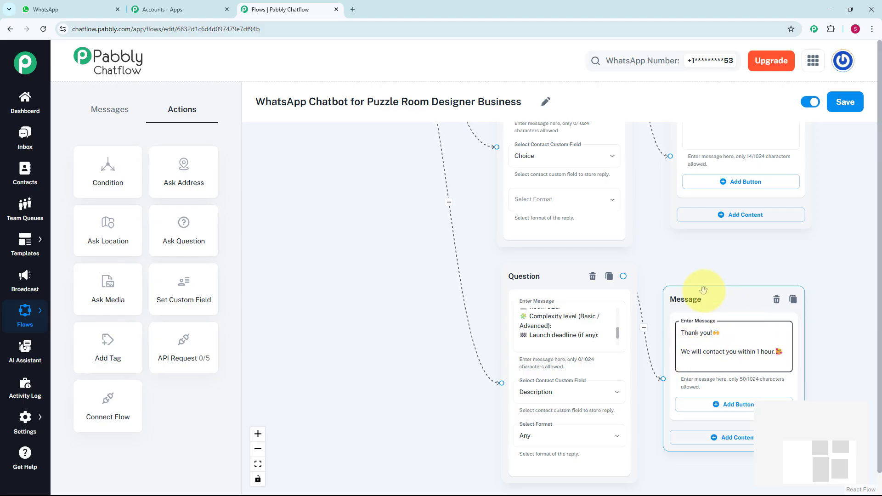
scroll(730, 281, down, 5)
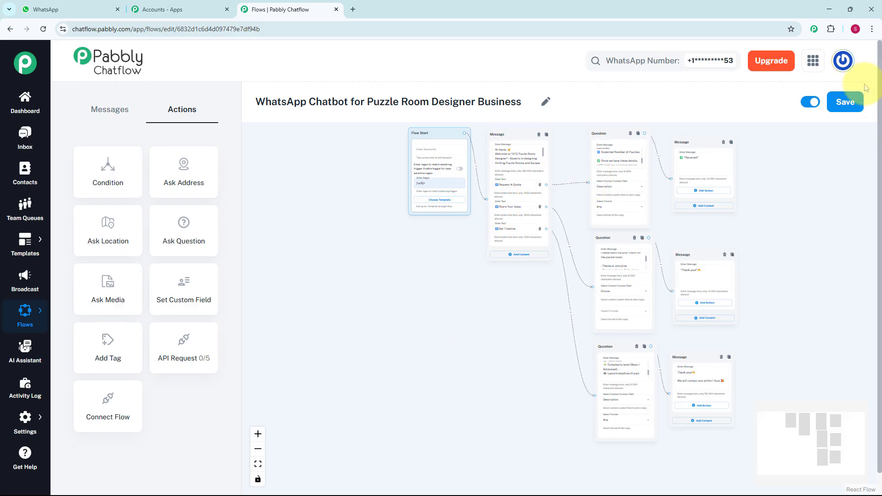
click(847, 105)
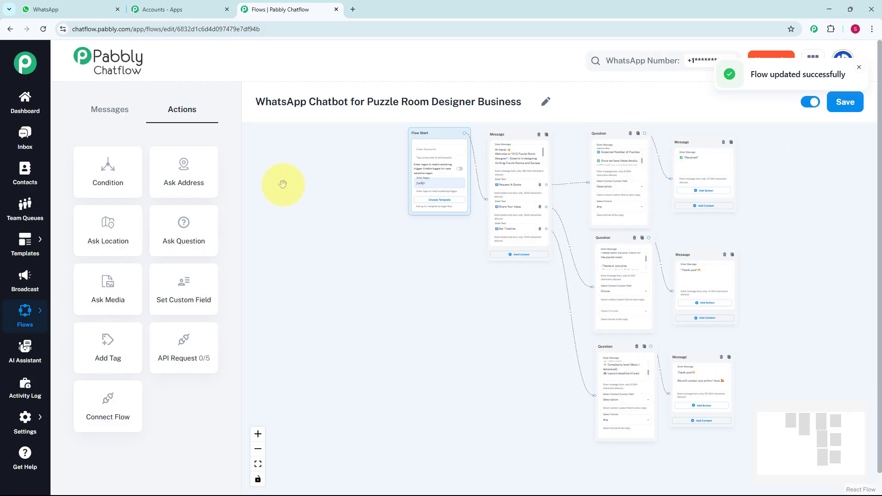
Step: Open the most recent inbox conversation and examine the chatbot's replies for Request A Quote, Share Your Ideas and Get Timeline
click(21, 147)
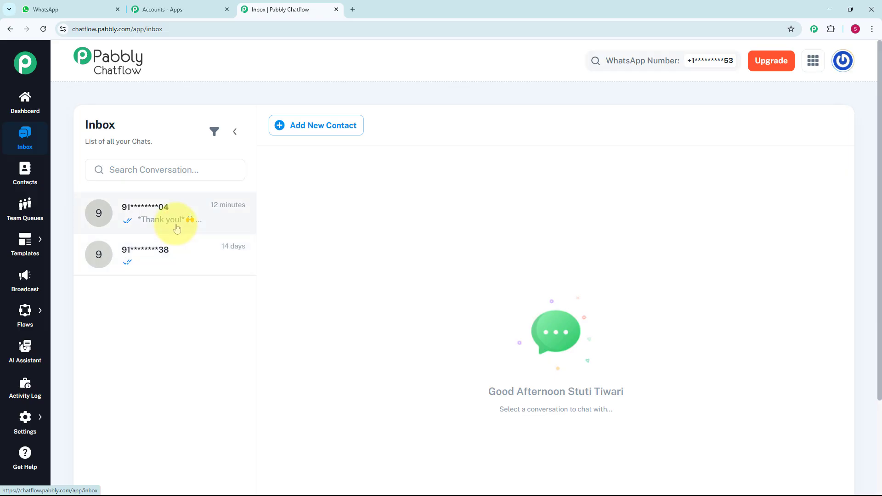
click(179, 229)
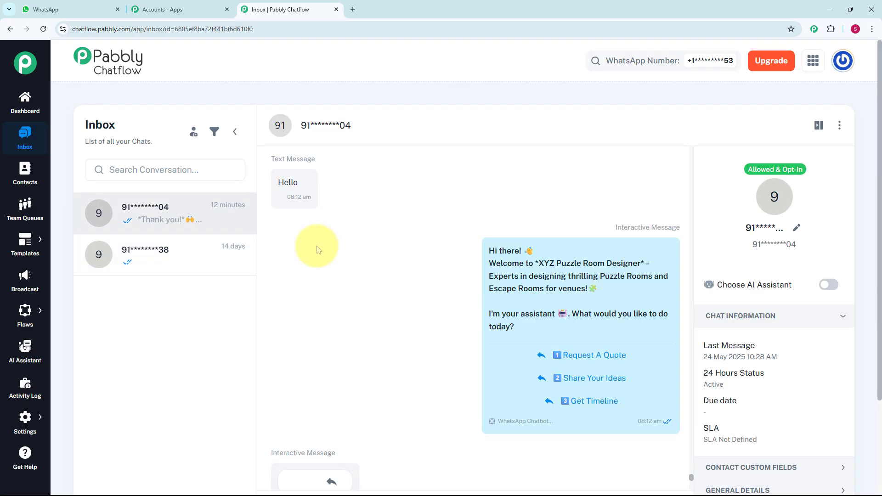
mouse_move(439, 306)
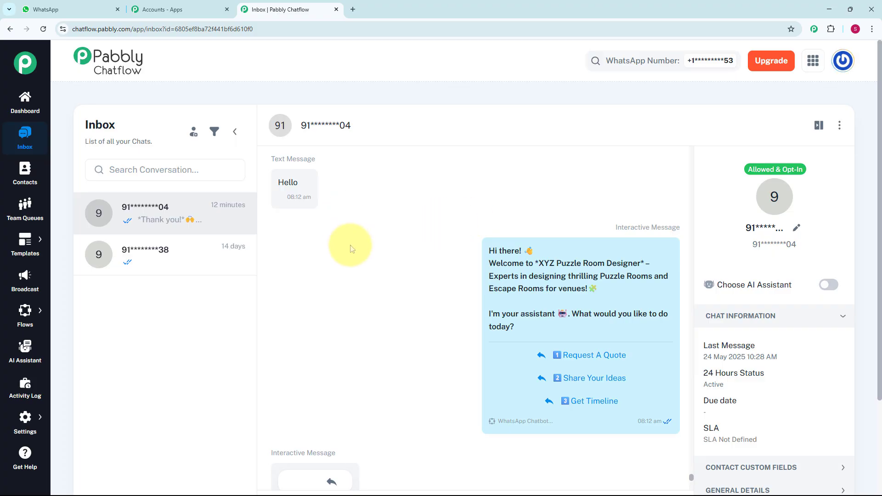
mouse_move(578, 251)
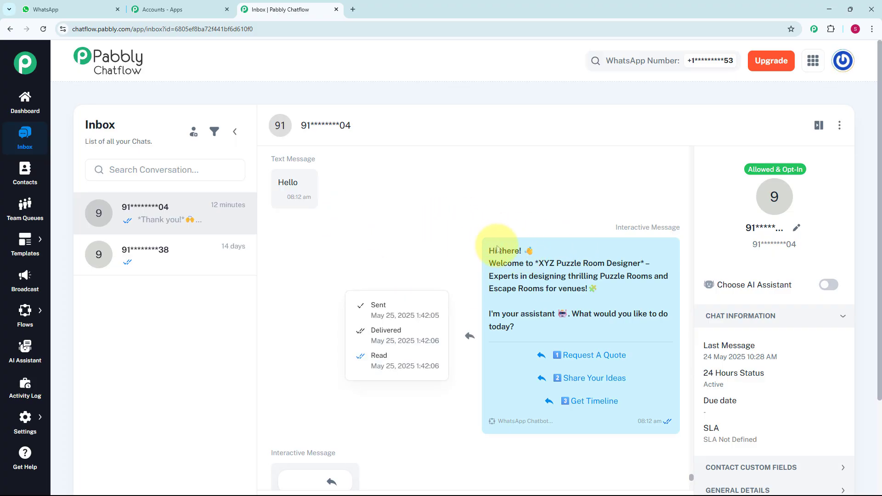
scroll(550, 305, down, 2)
scroll(523, 342, down, 2)
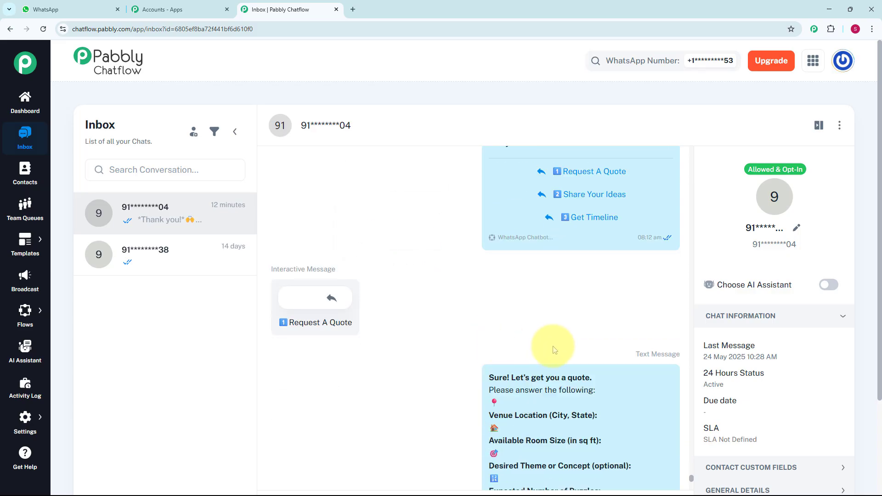
mouse_move(575, 396)
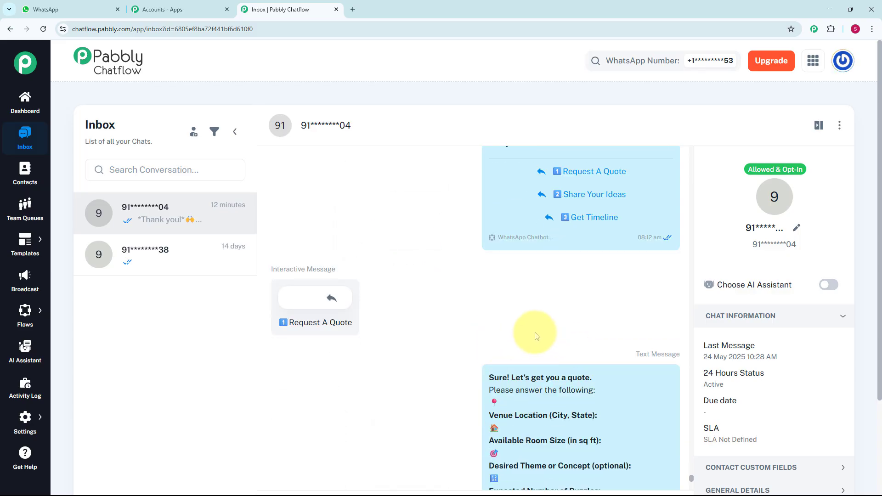
scroll(534, 329, down, 2)
mouse_move(536, 329)
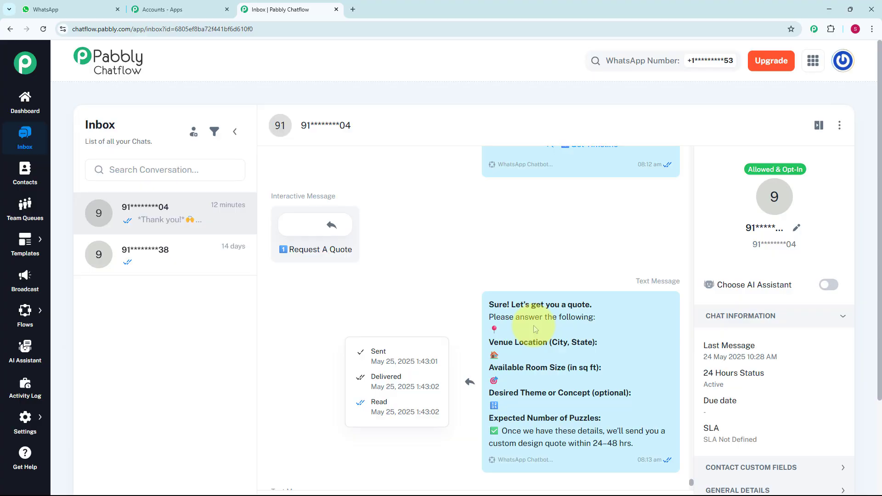
scroll(534, 328, down, 5)
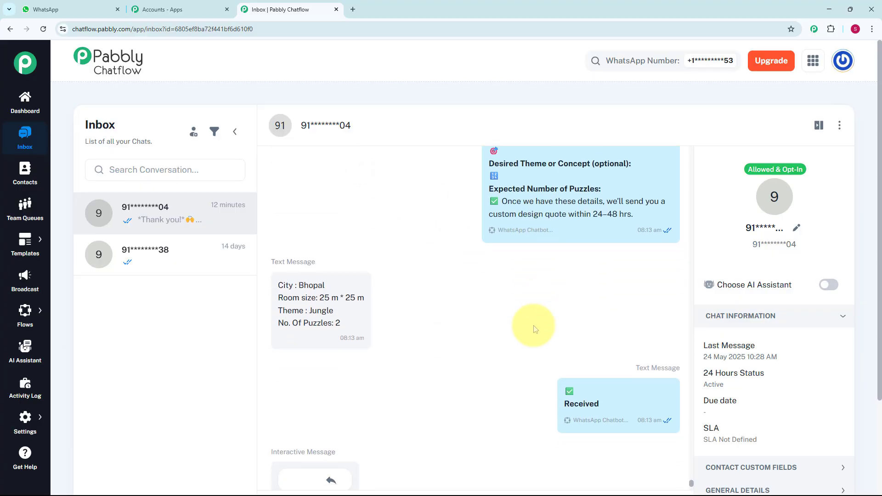
scroll(533, 325, down, 4)
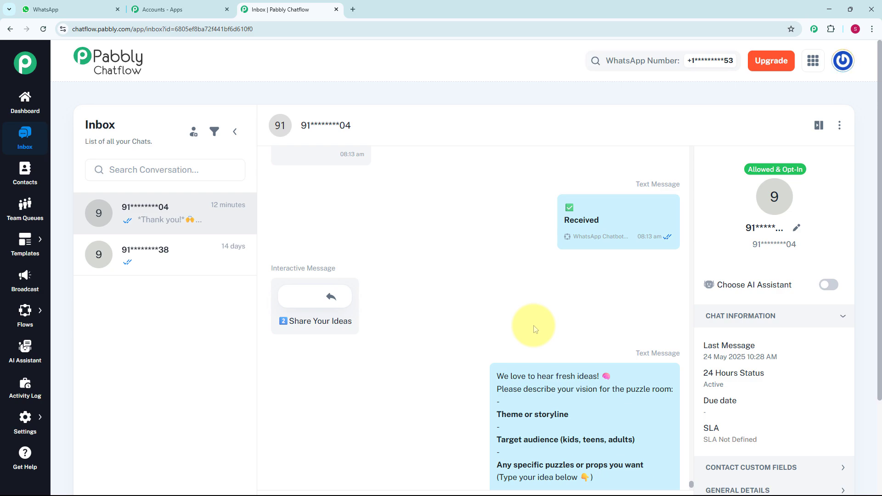
scroll(534, 329, down, 4)
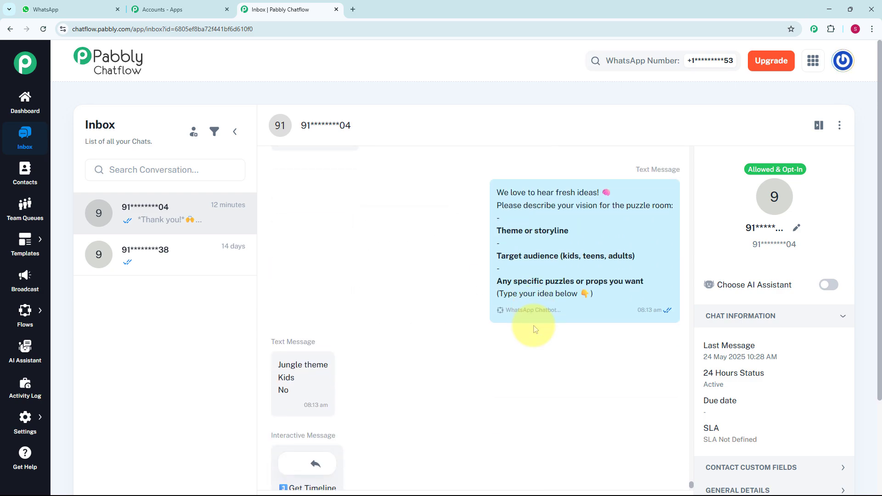
scroll(534, 328, down, 1)
scroll(534, 328, down, 5)
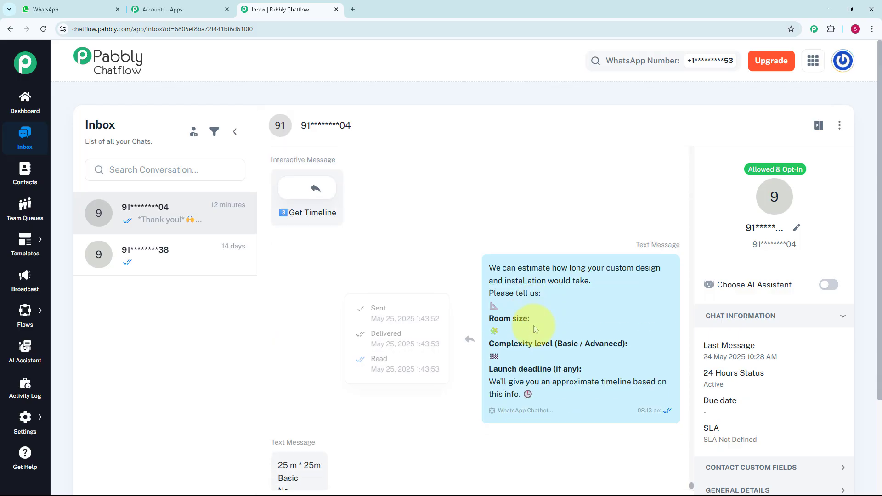
scroll(534, 328, down, 3)
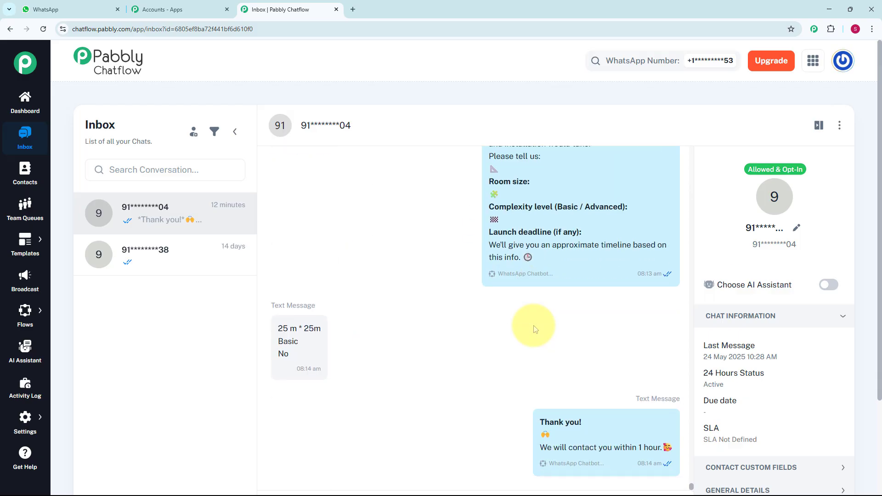